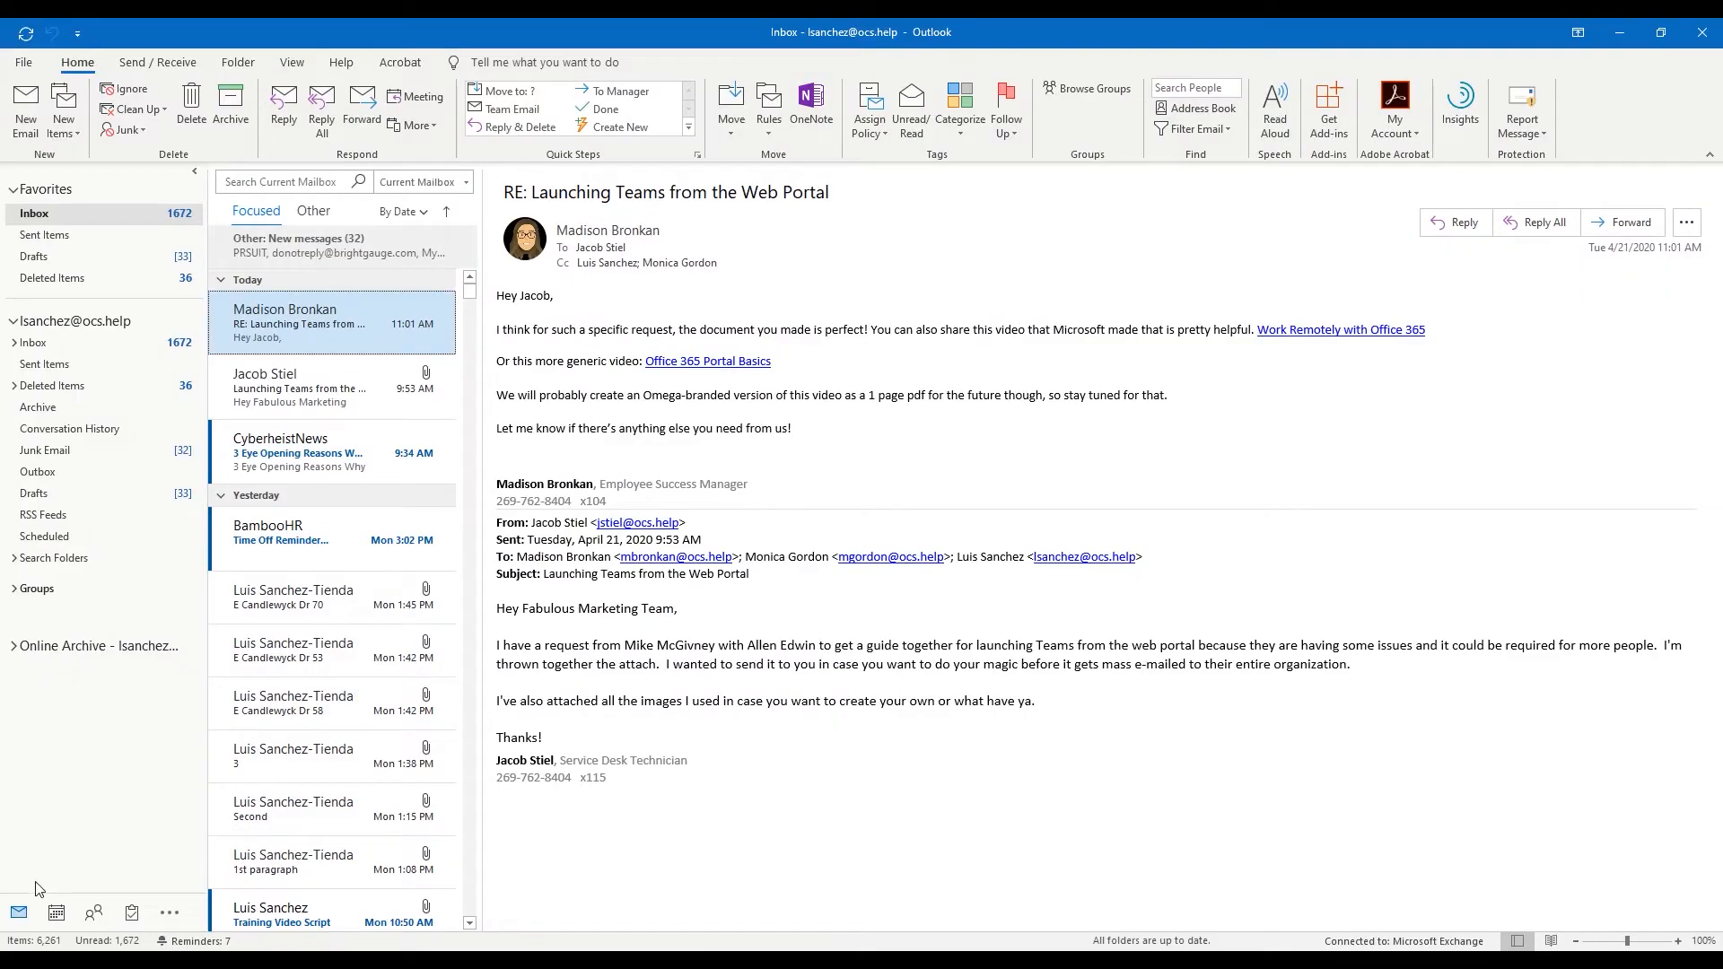
Step: Open the main calendar's sharing permissions and view the Global Address List for adding users, without adding anyone
click(59, 913)
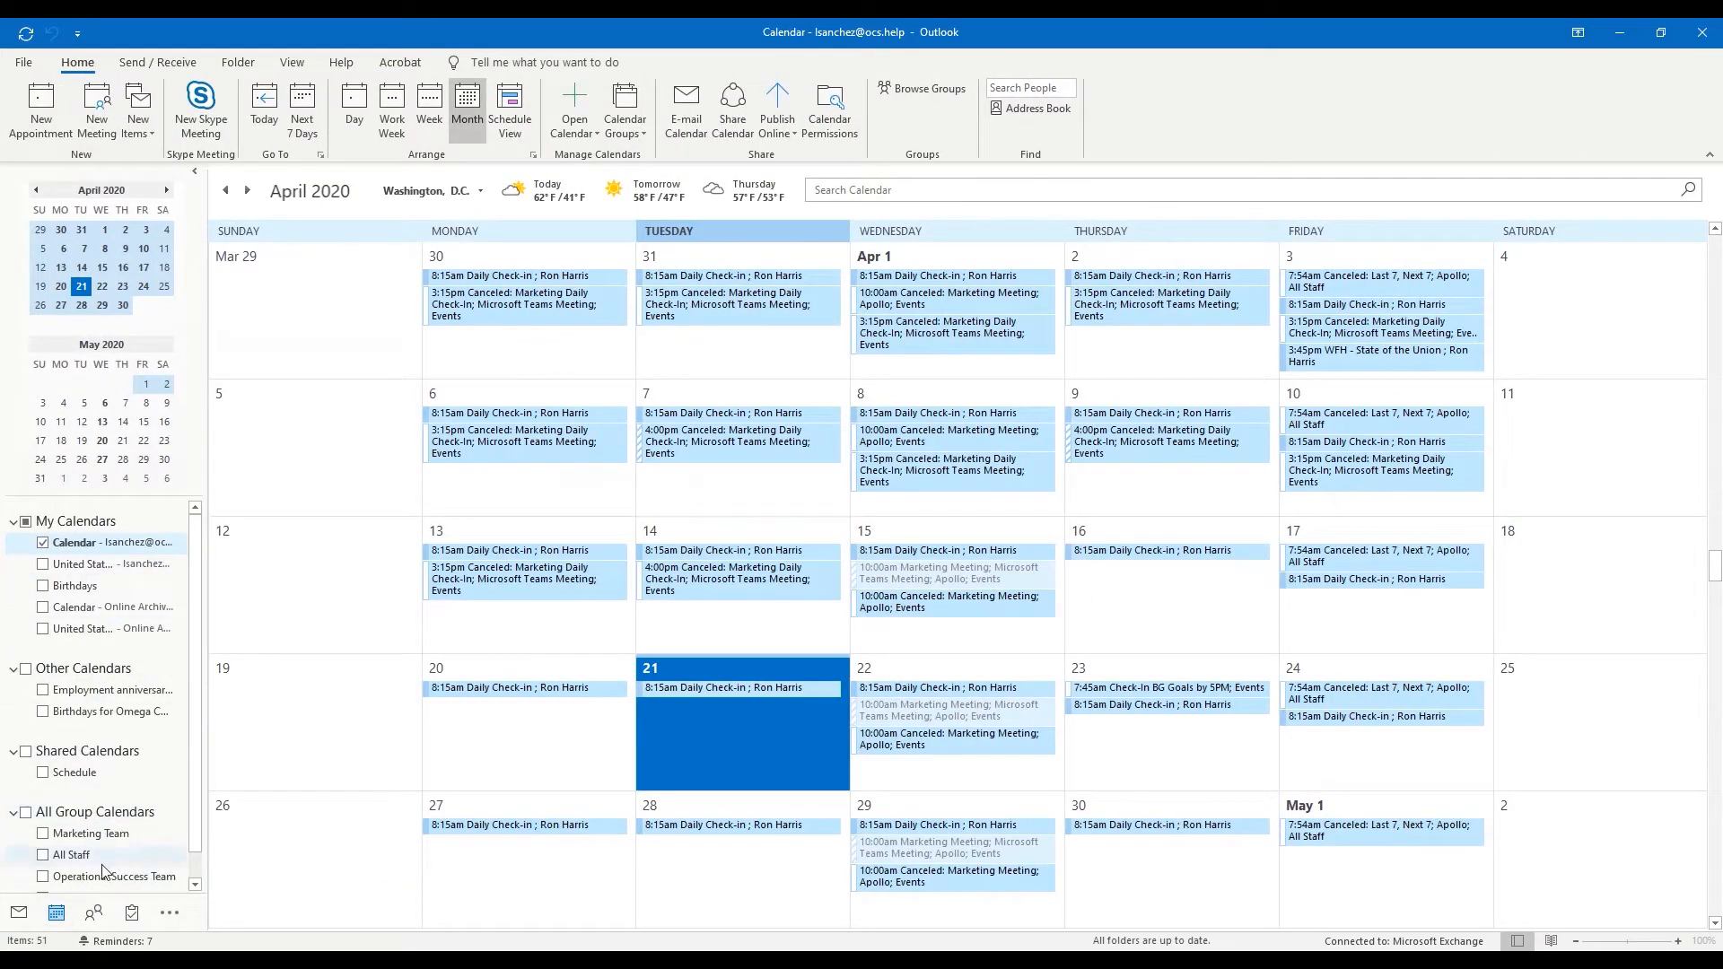
right_click(141, 546)
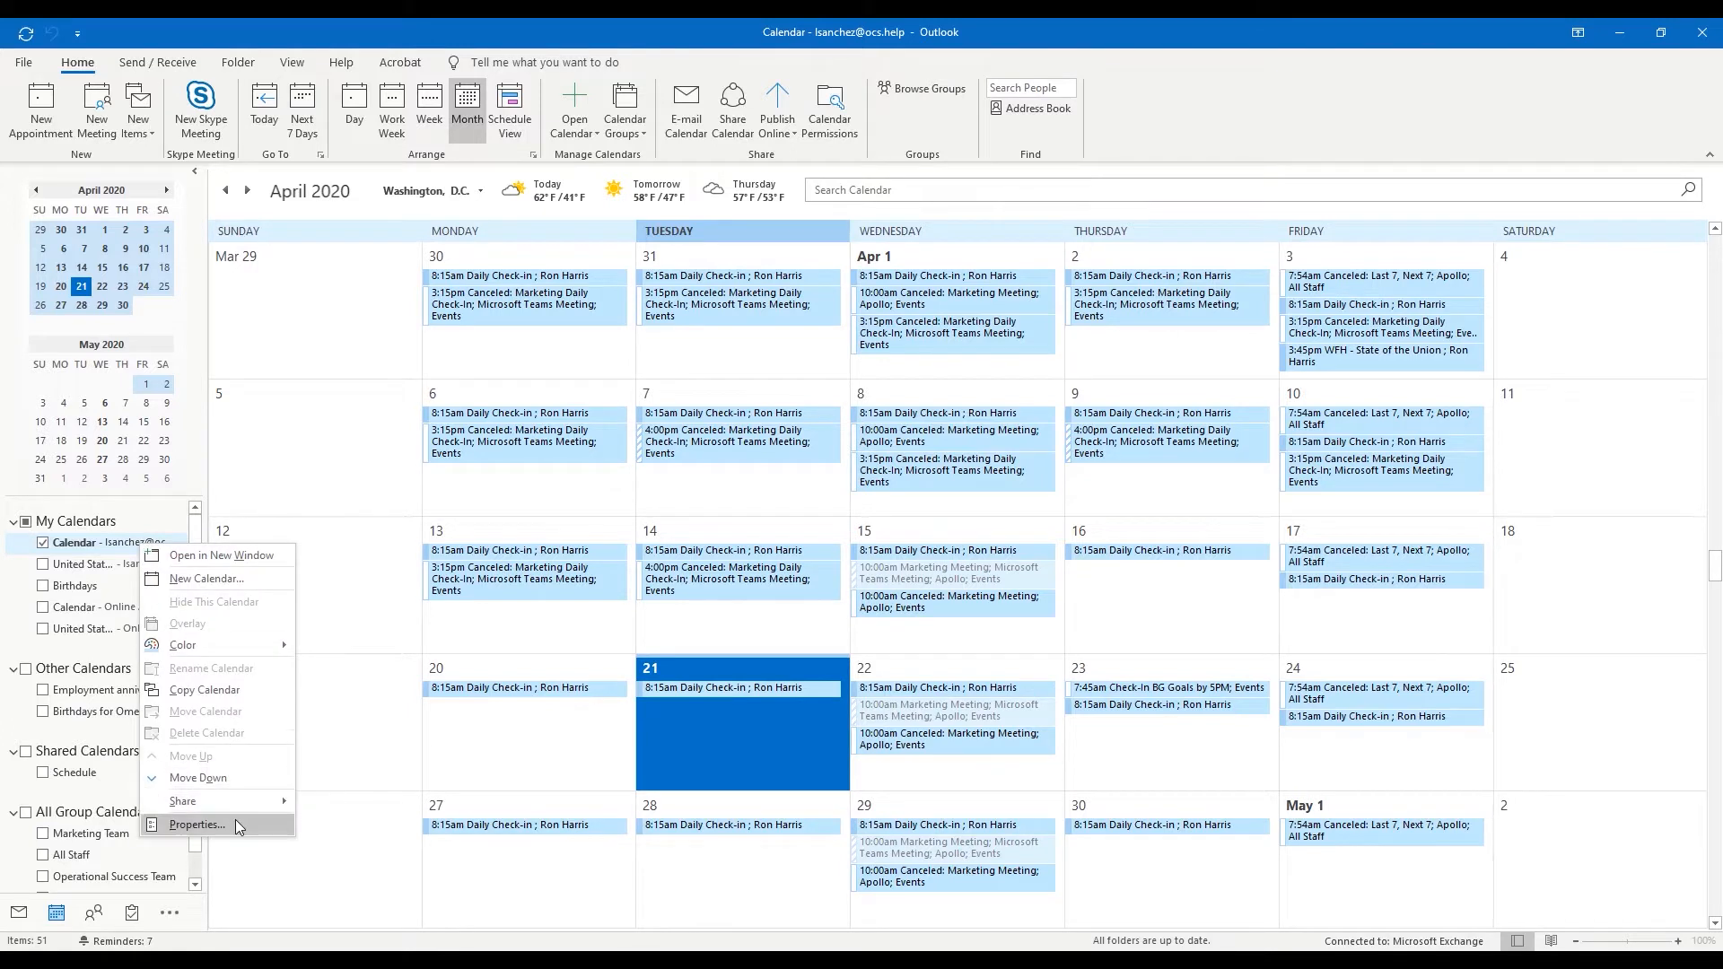
click(197, 825)
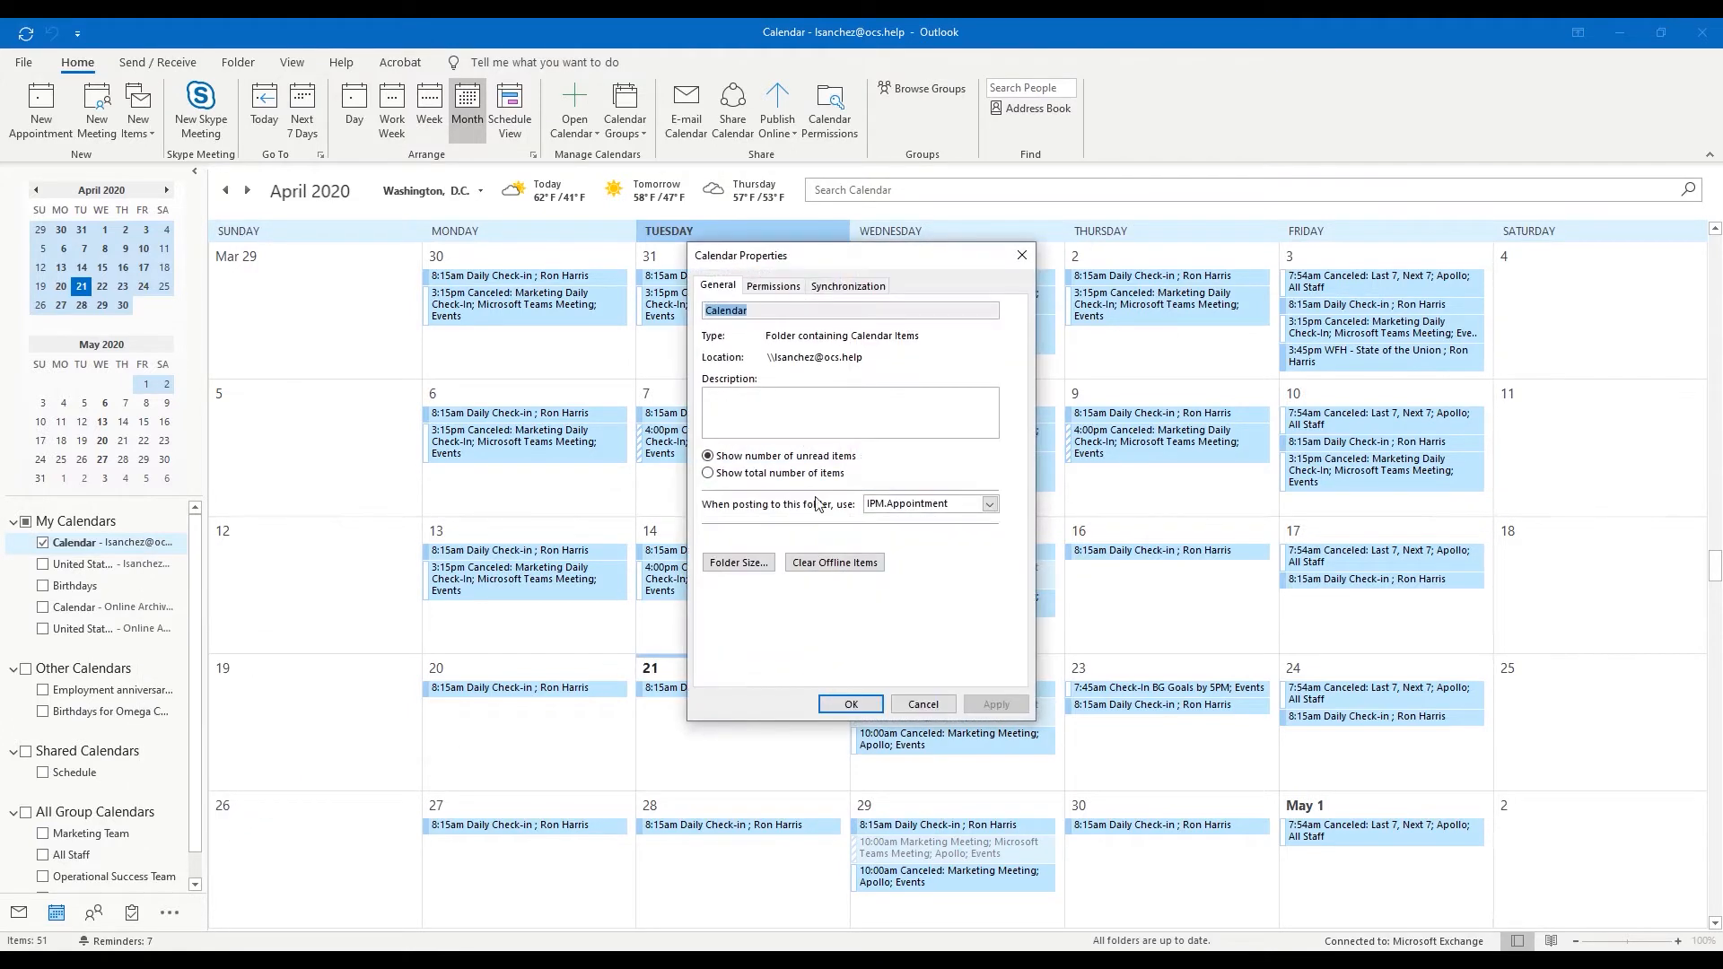
click(772, 286)
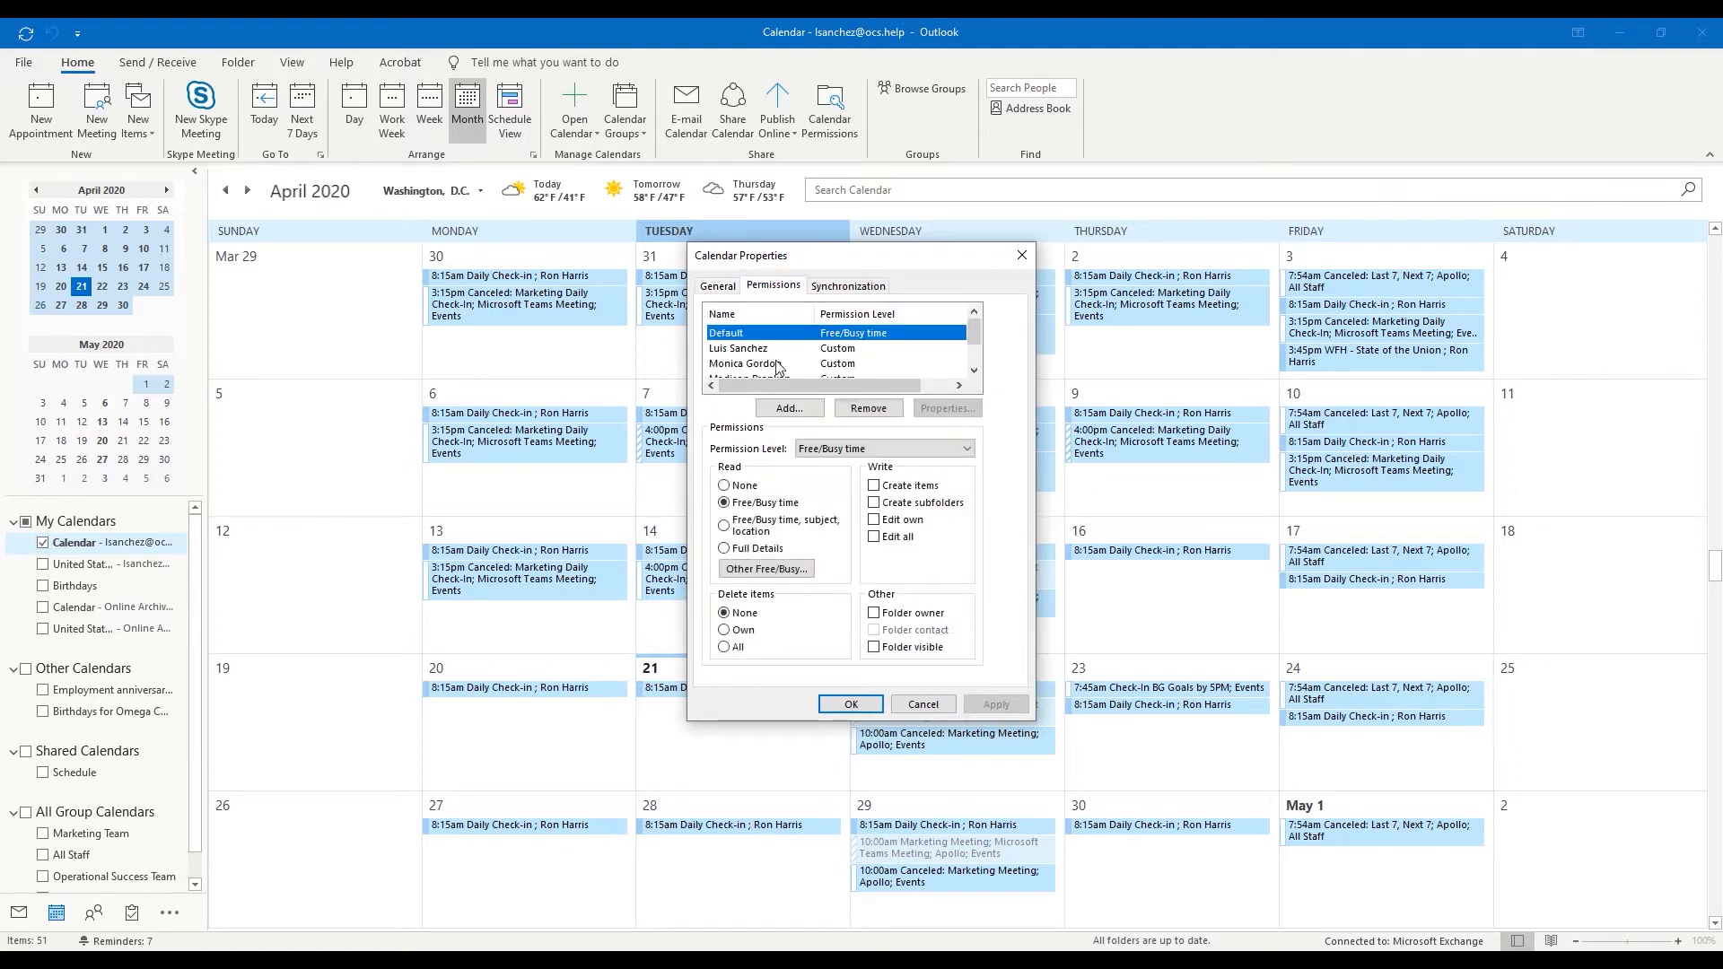
click(788, 407)
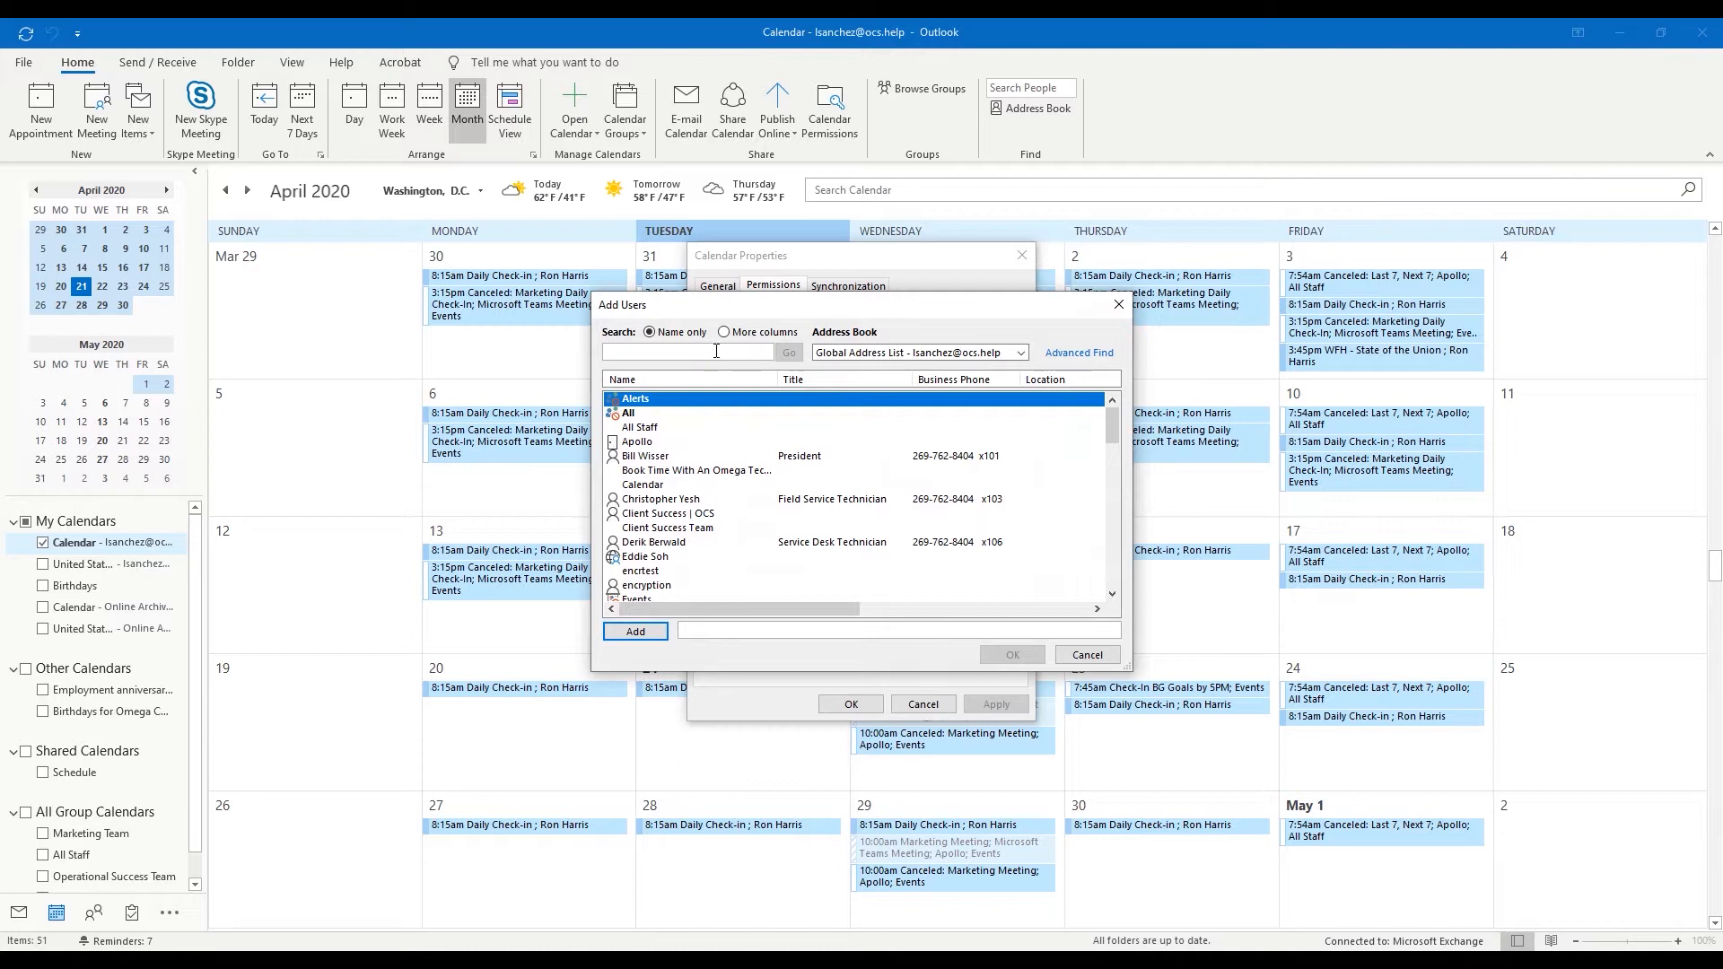
click(1087, 654)
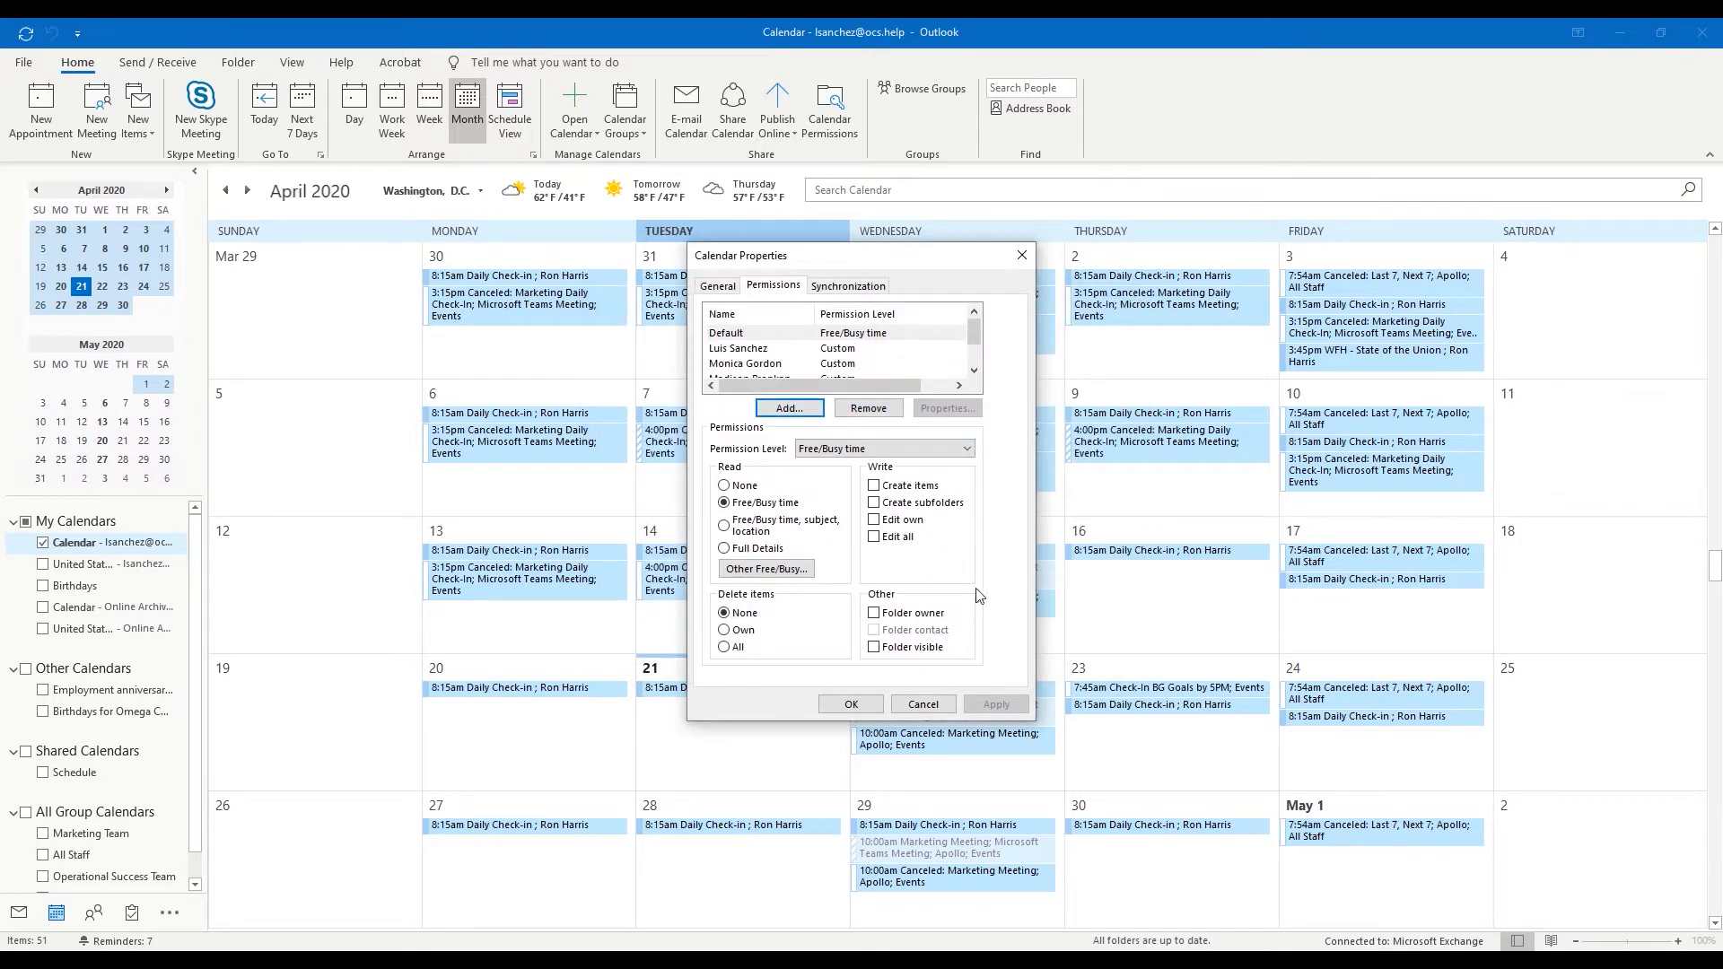
click(862, 709)
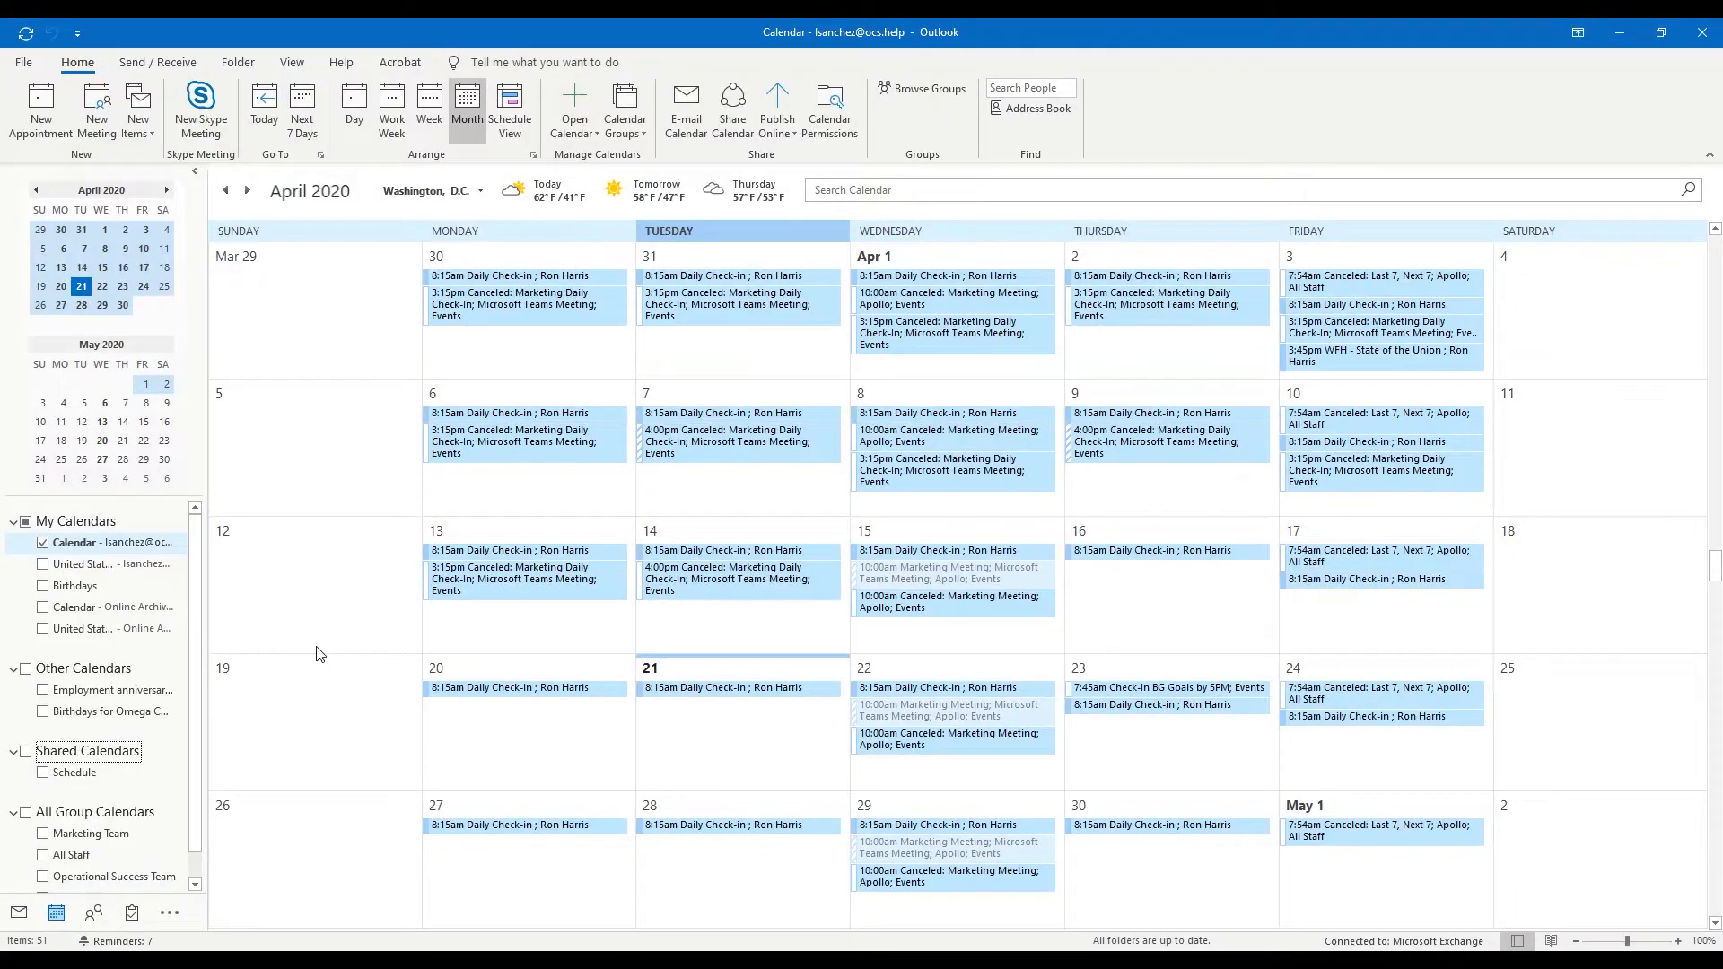
Step: Open a colleague's shared calendar by selecting their name from the Global Address List
click(574, 135)
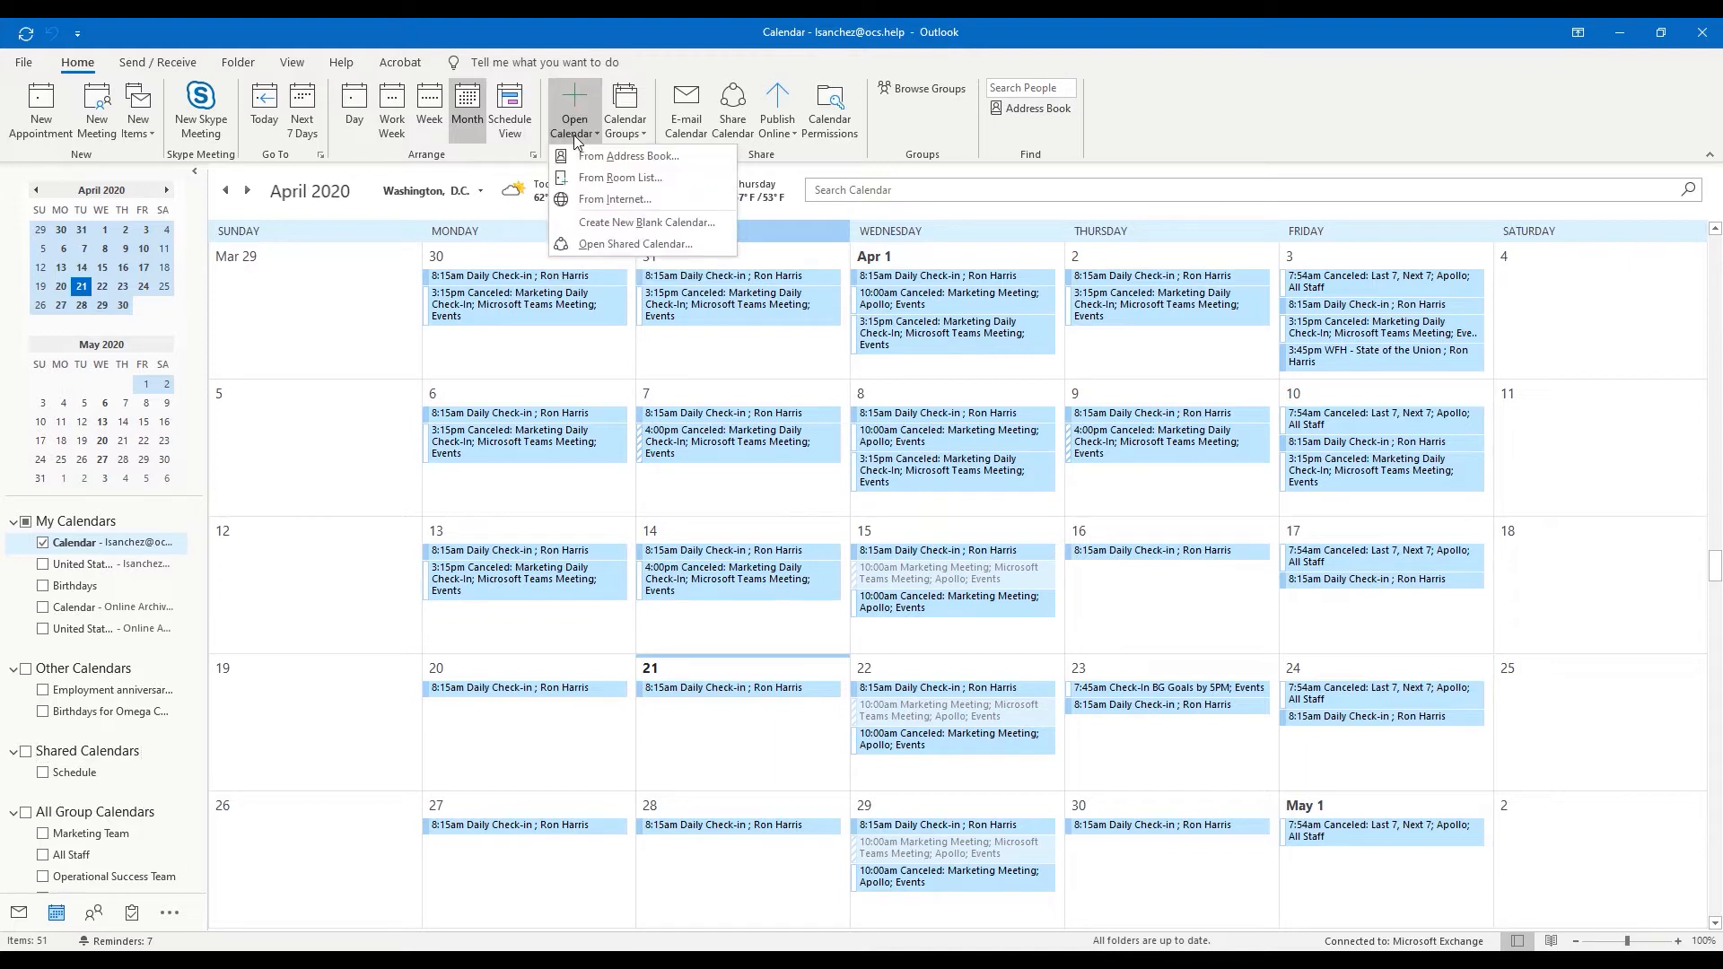
click(592, 245)
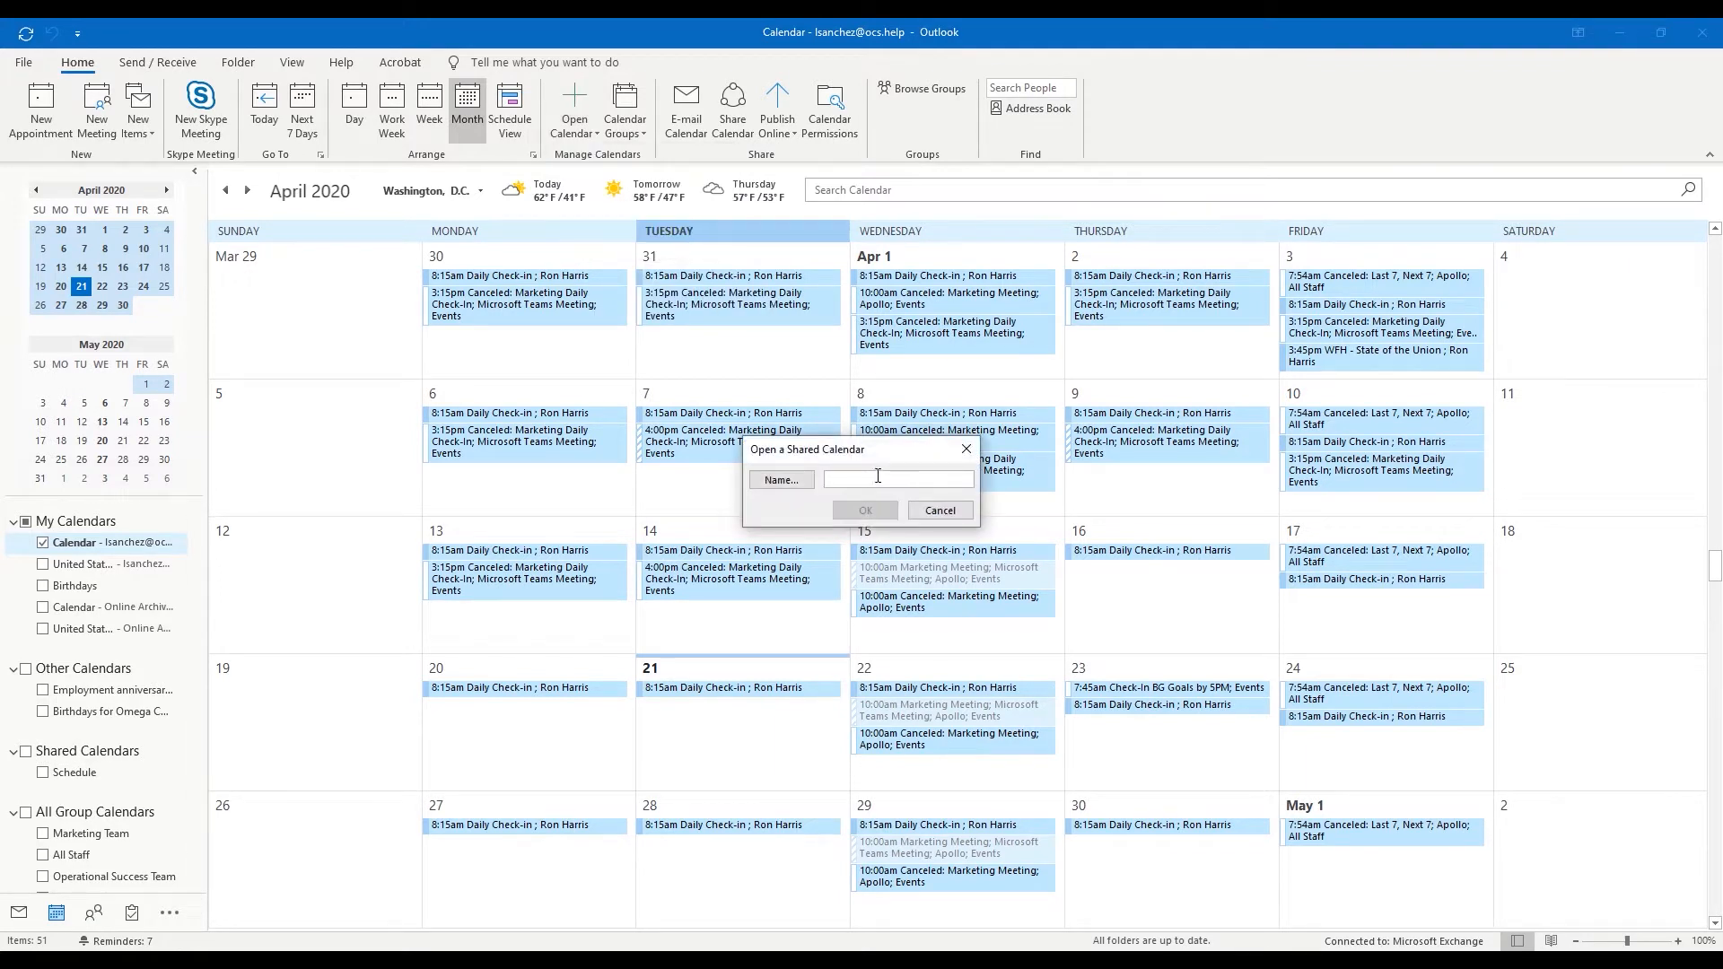
click(782, 480)
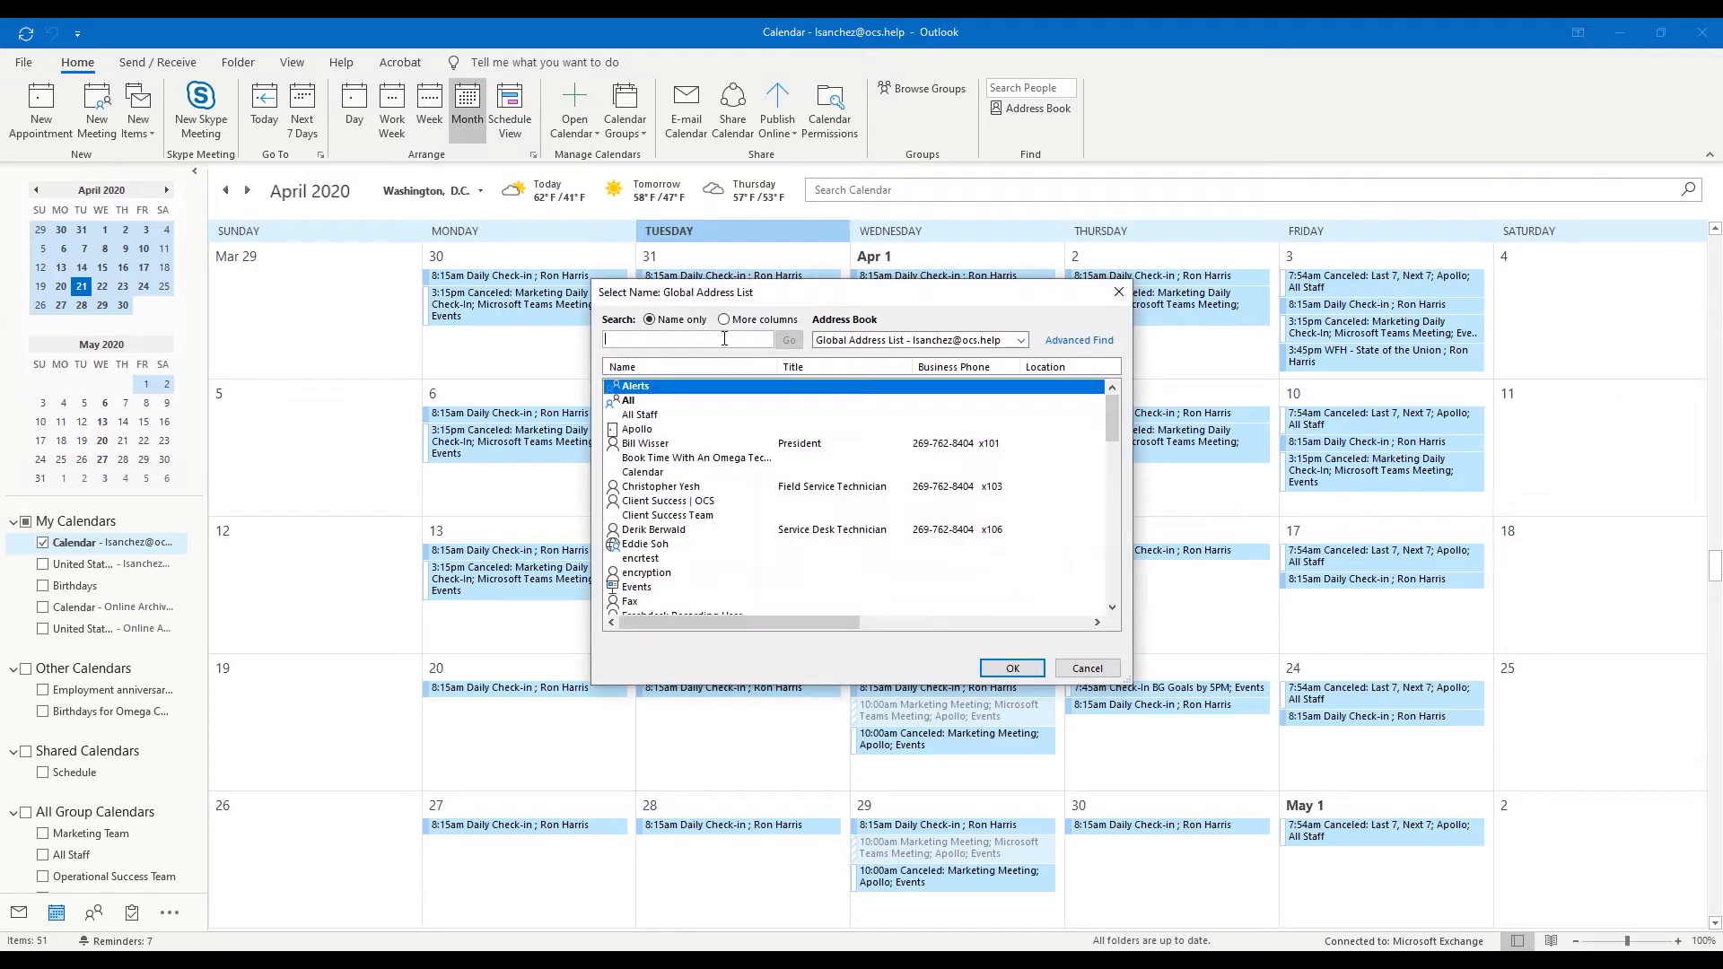
text(Monica)
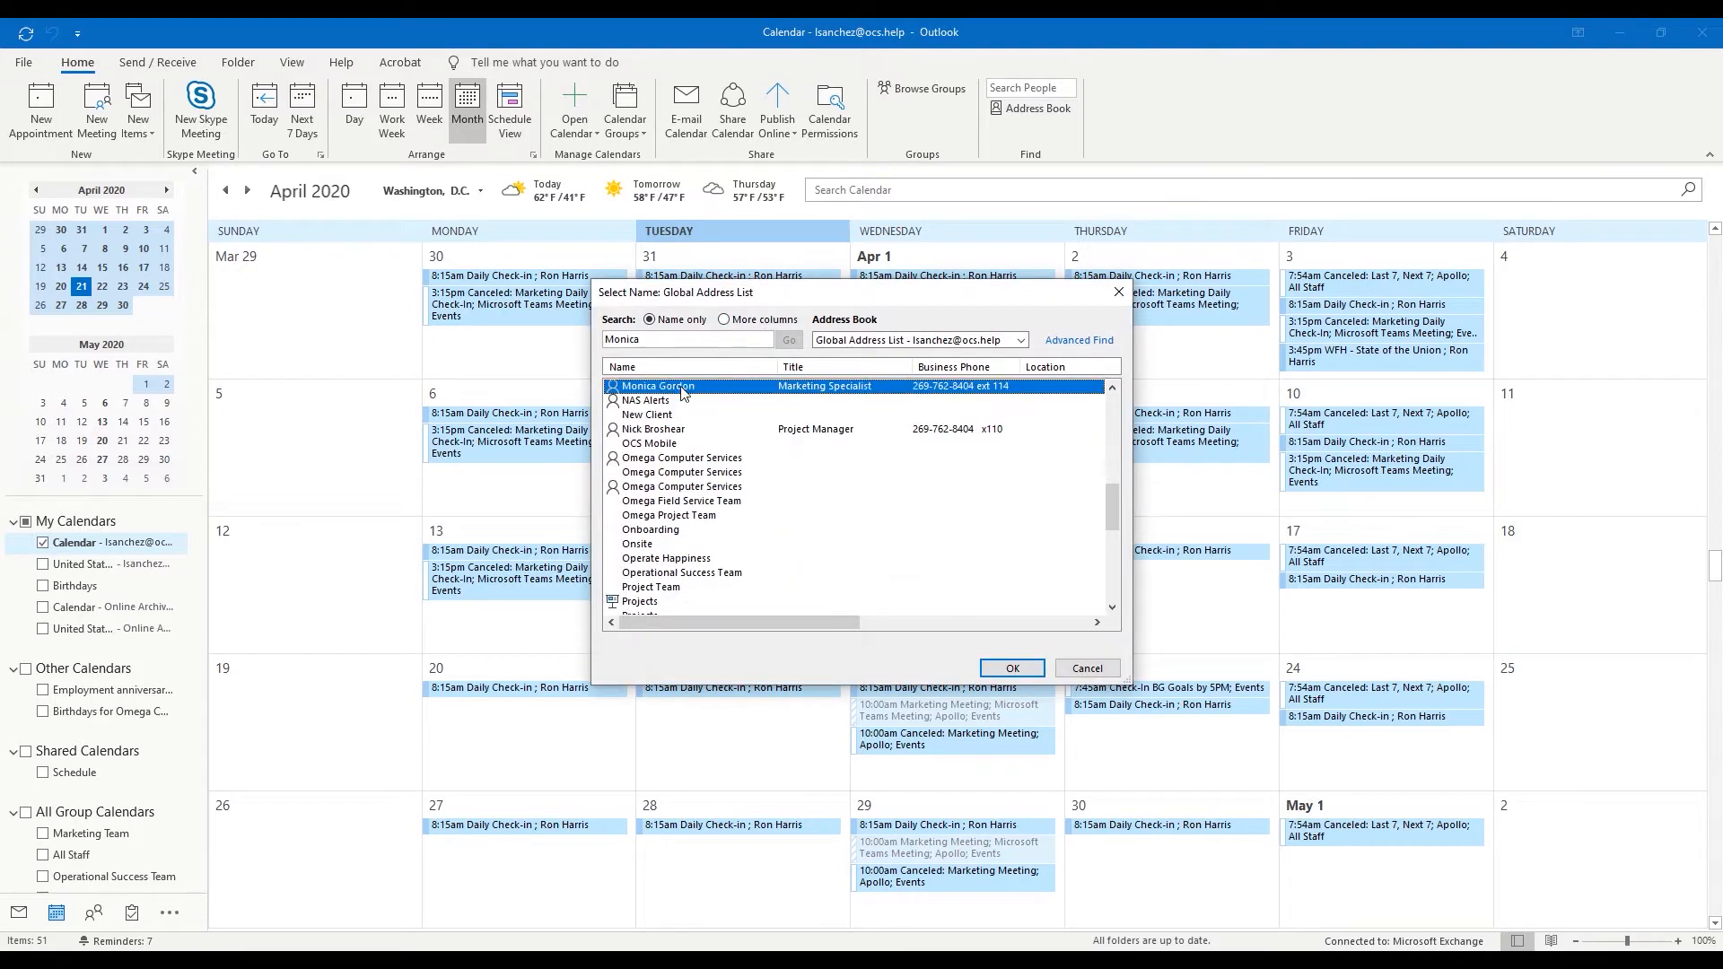
click(1002, 664)
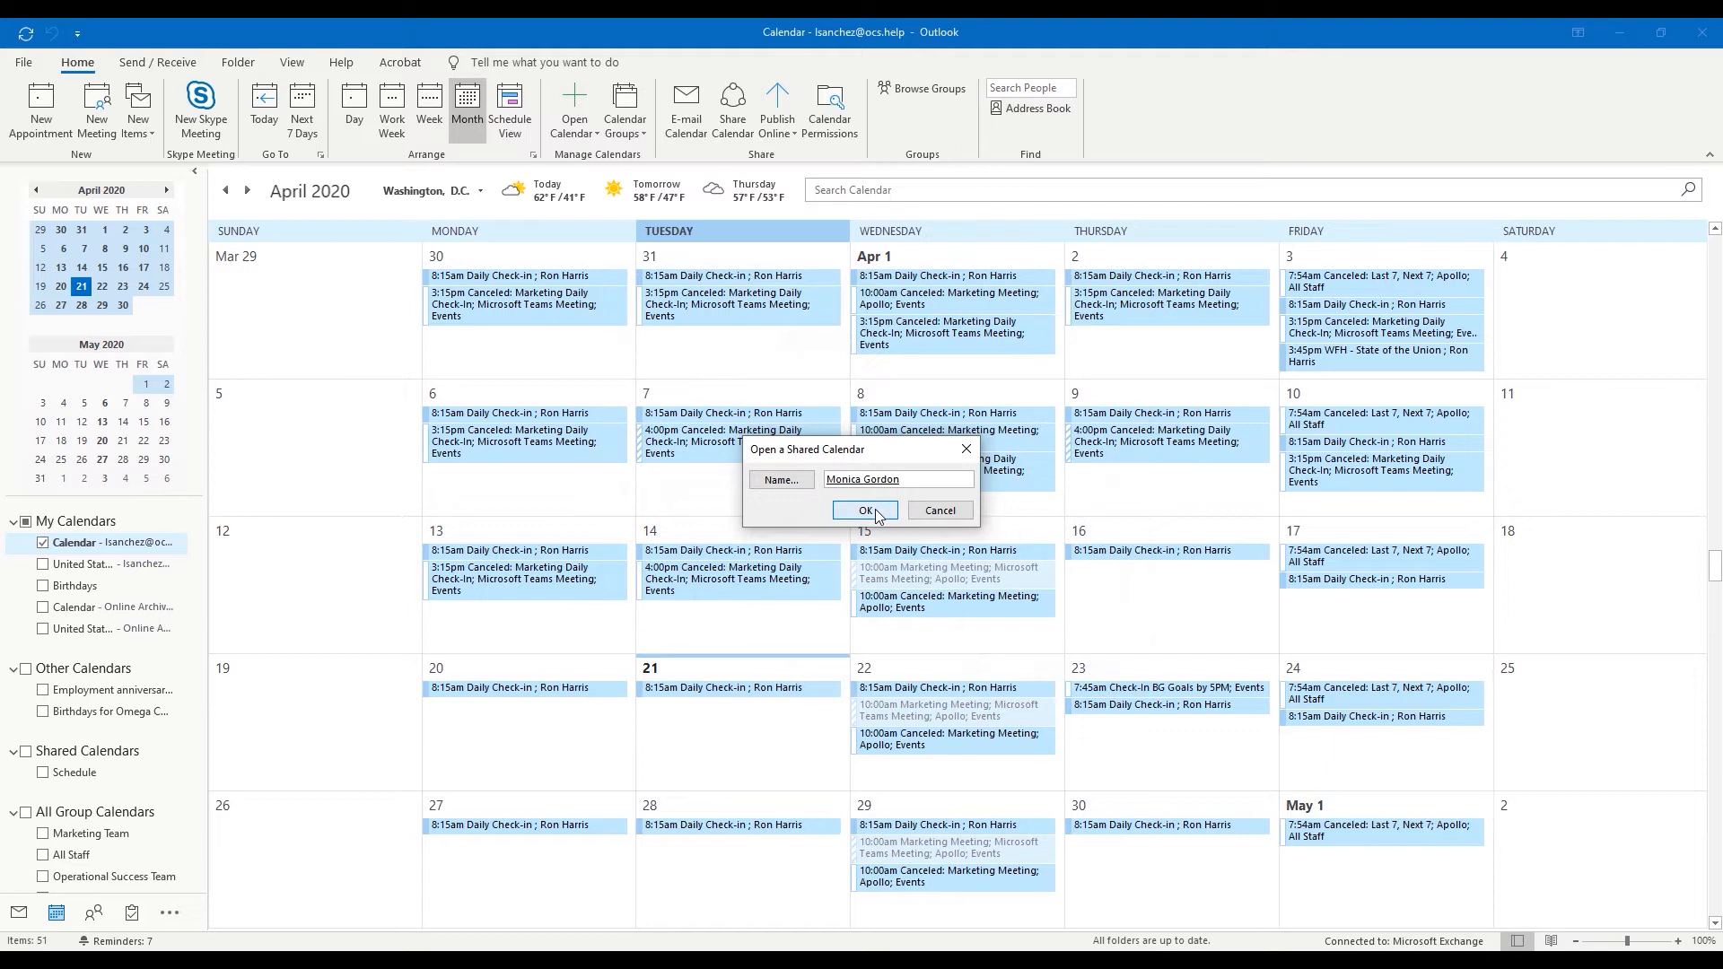
click(866, 510)
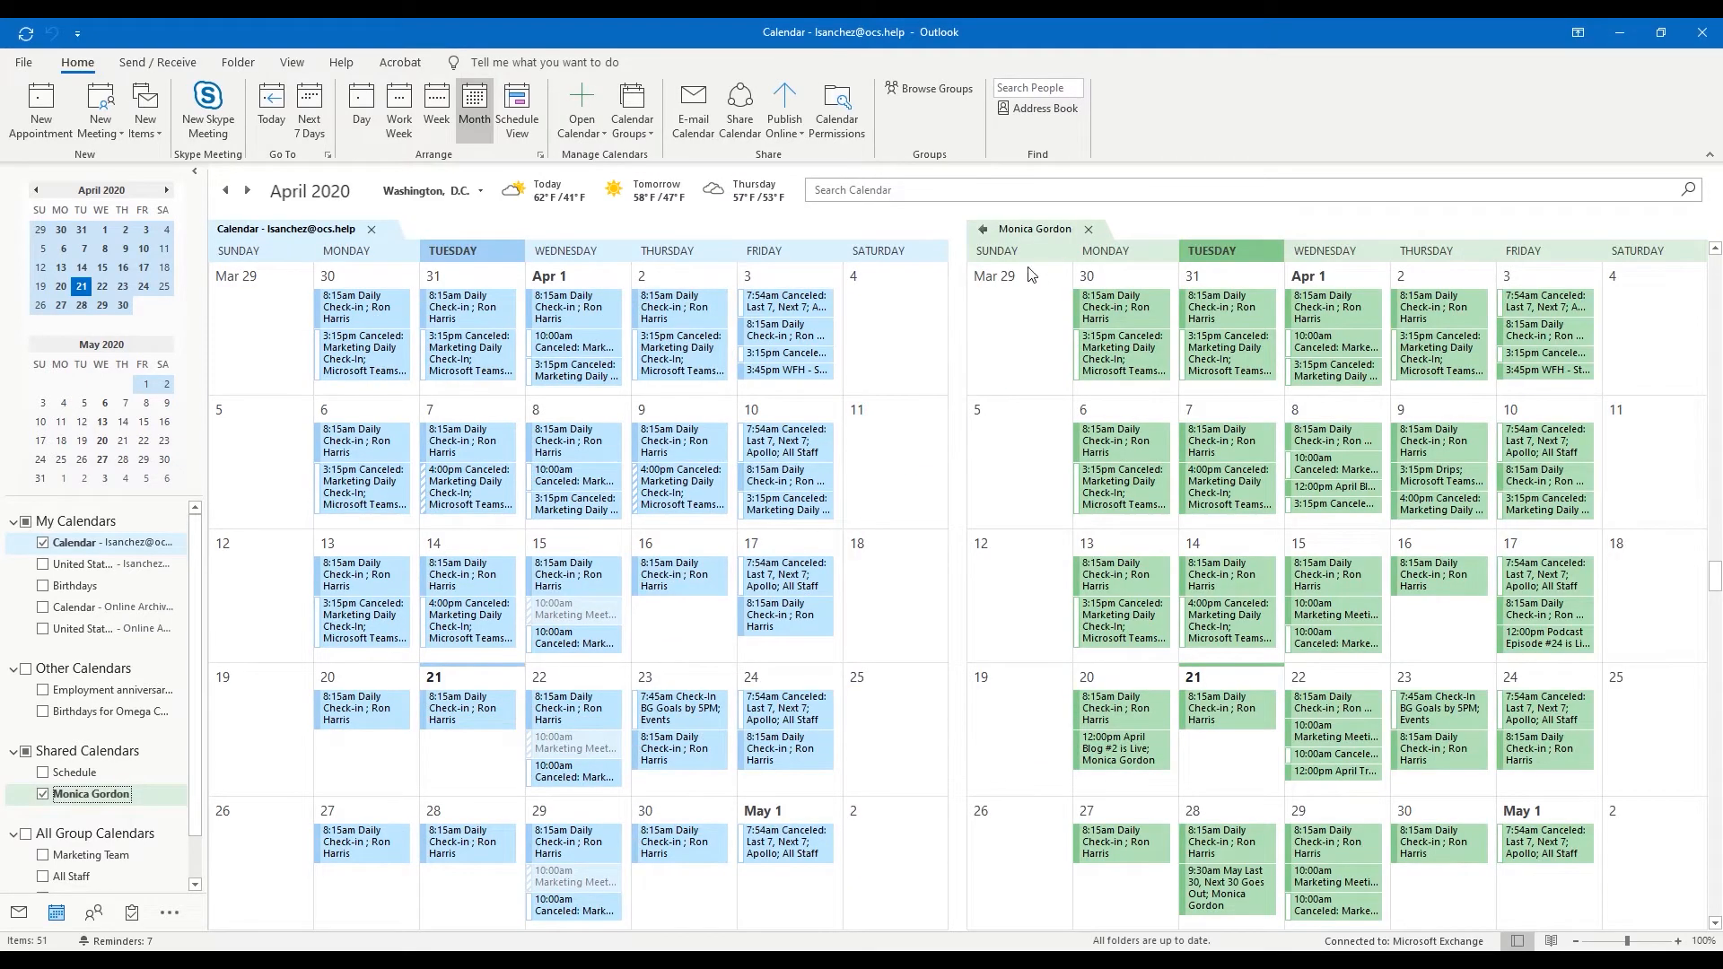
Step: Toggle the colleague's shared calendar off, on and off again, leaving it hidden
click(42, 795)
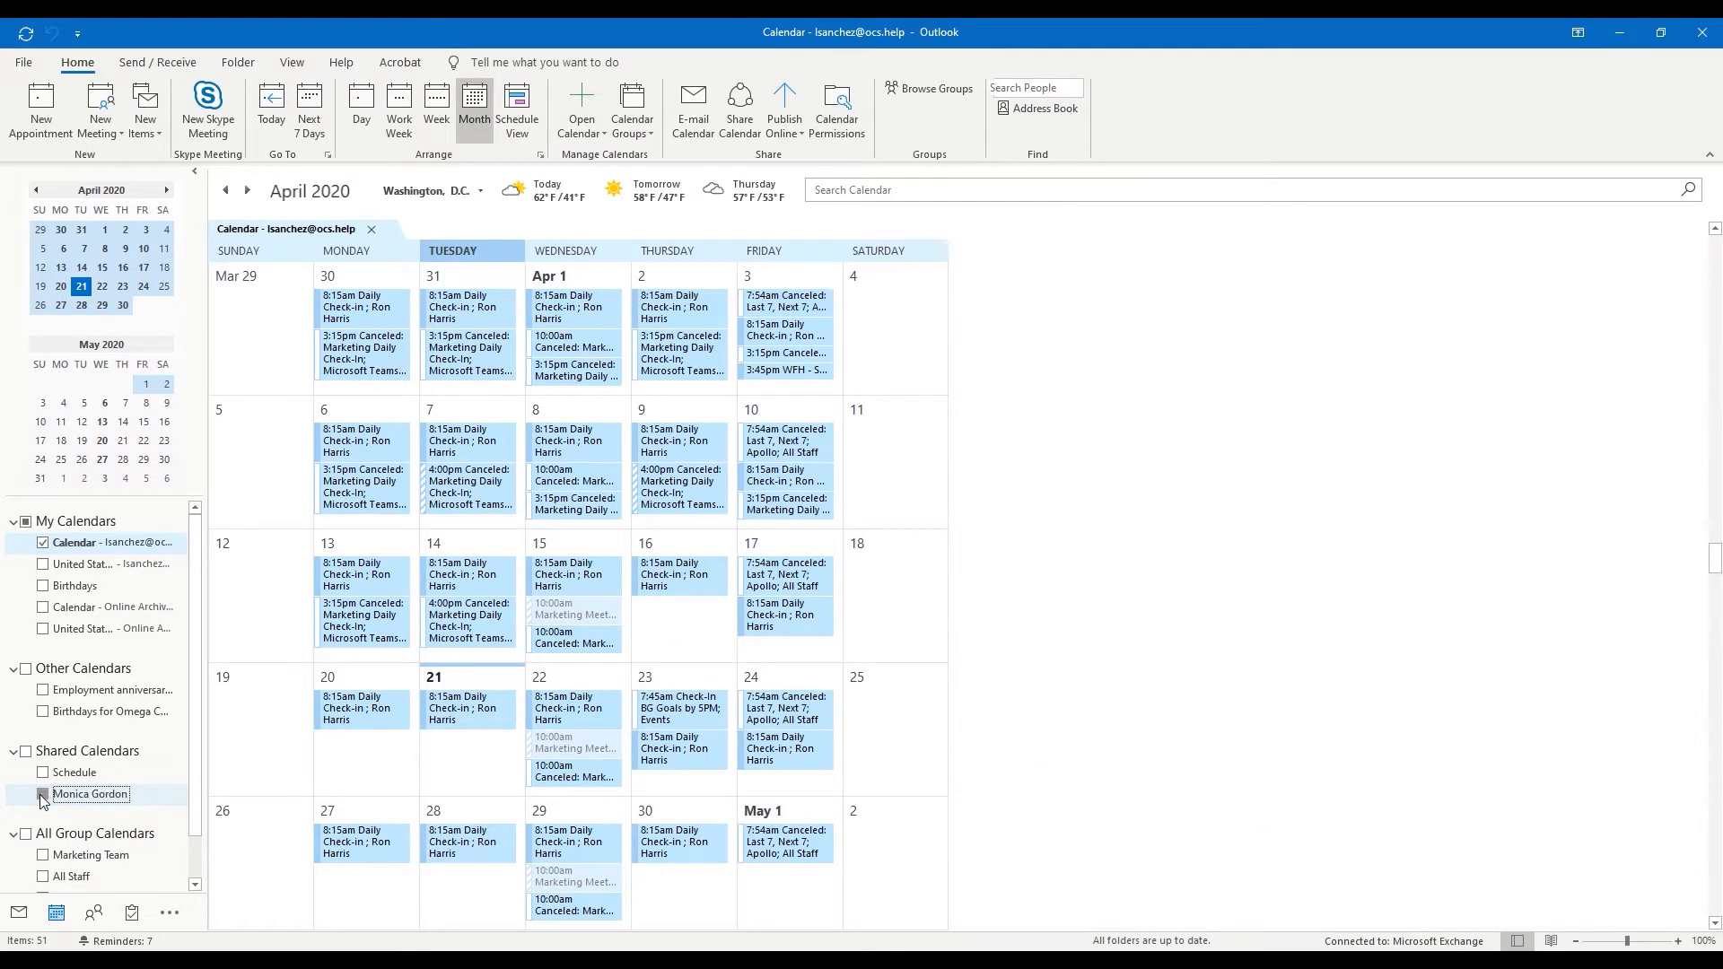
click(42, 795)
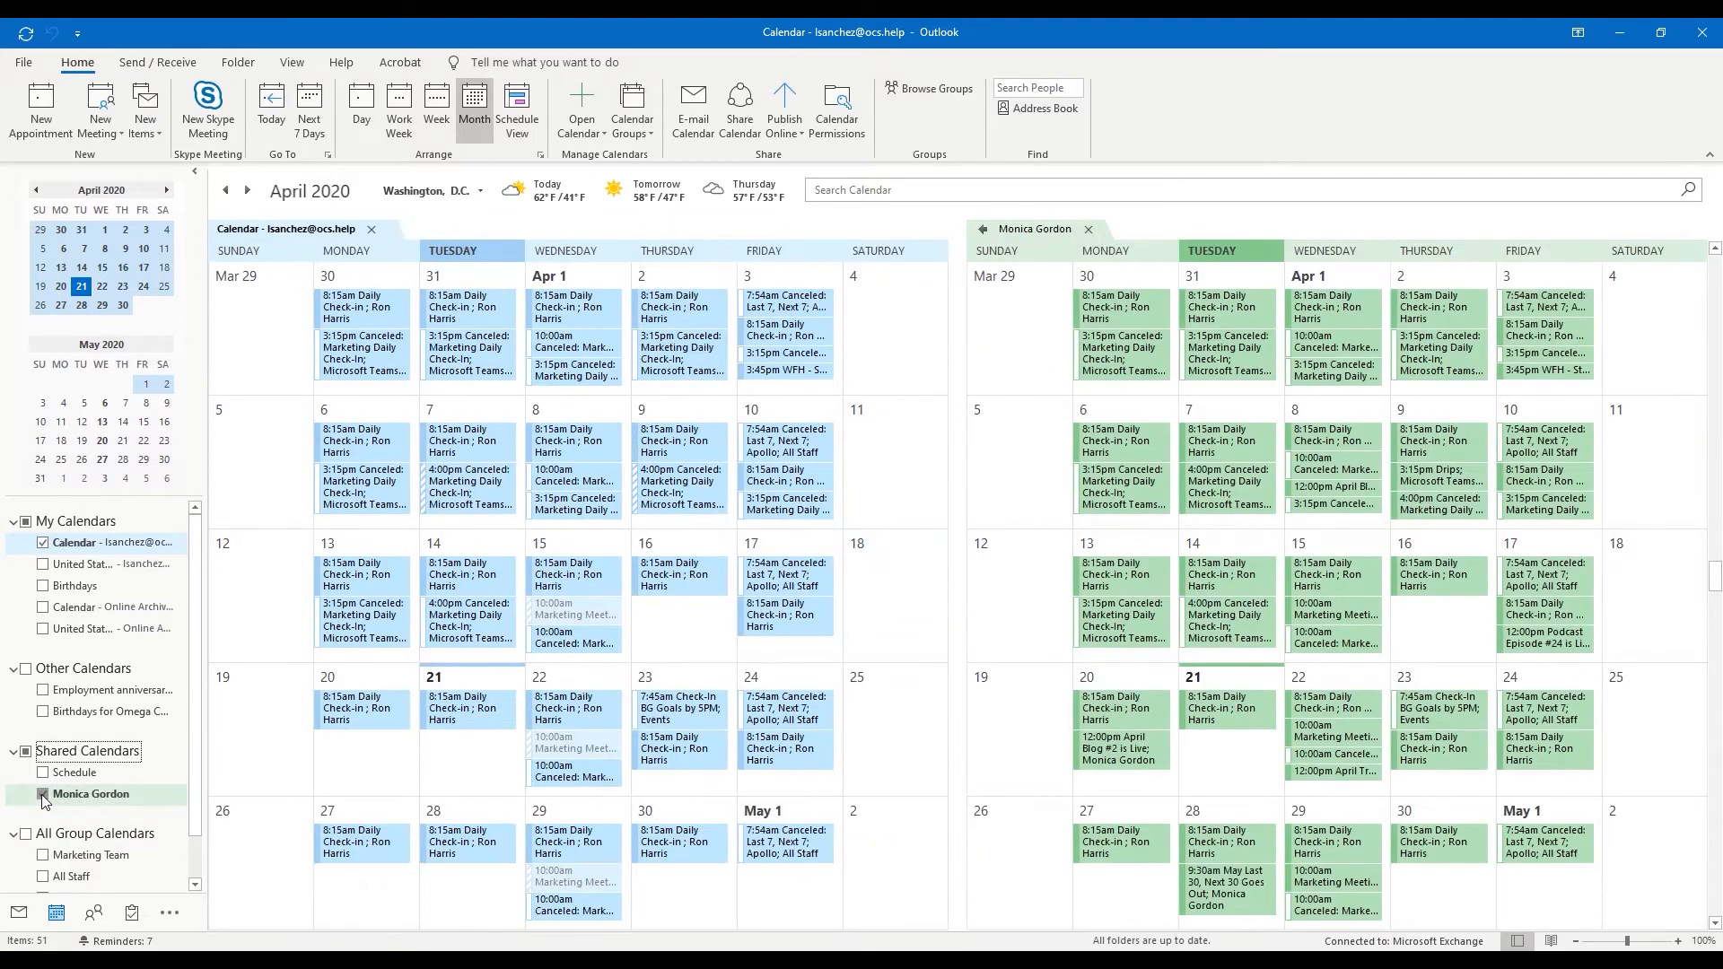
click(42, 795)
Step: Try to open an external contact's shared calendar by e-mail address and prepare a request for permission to view it
click(575, 116)
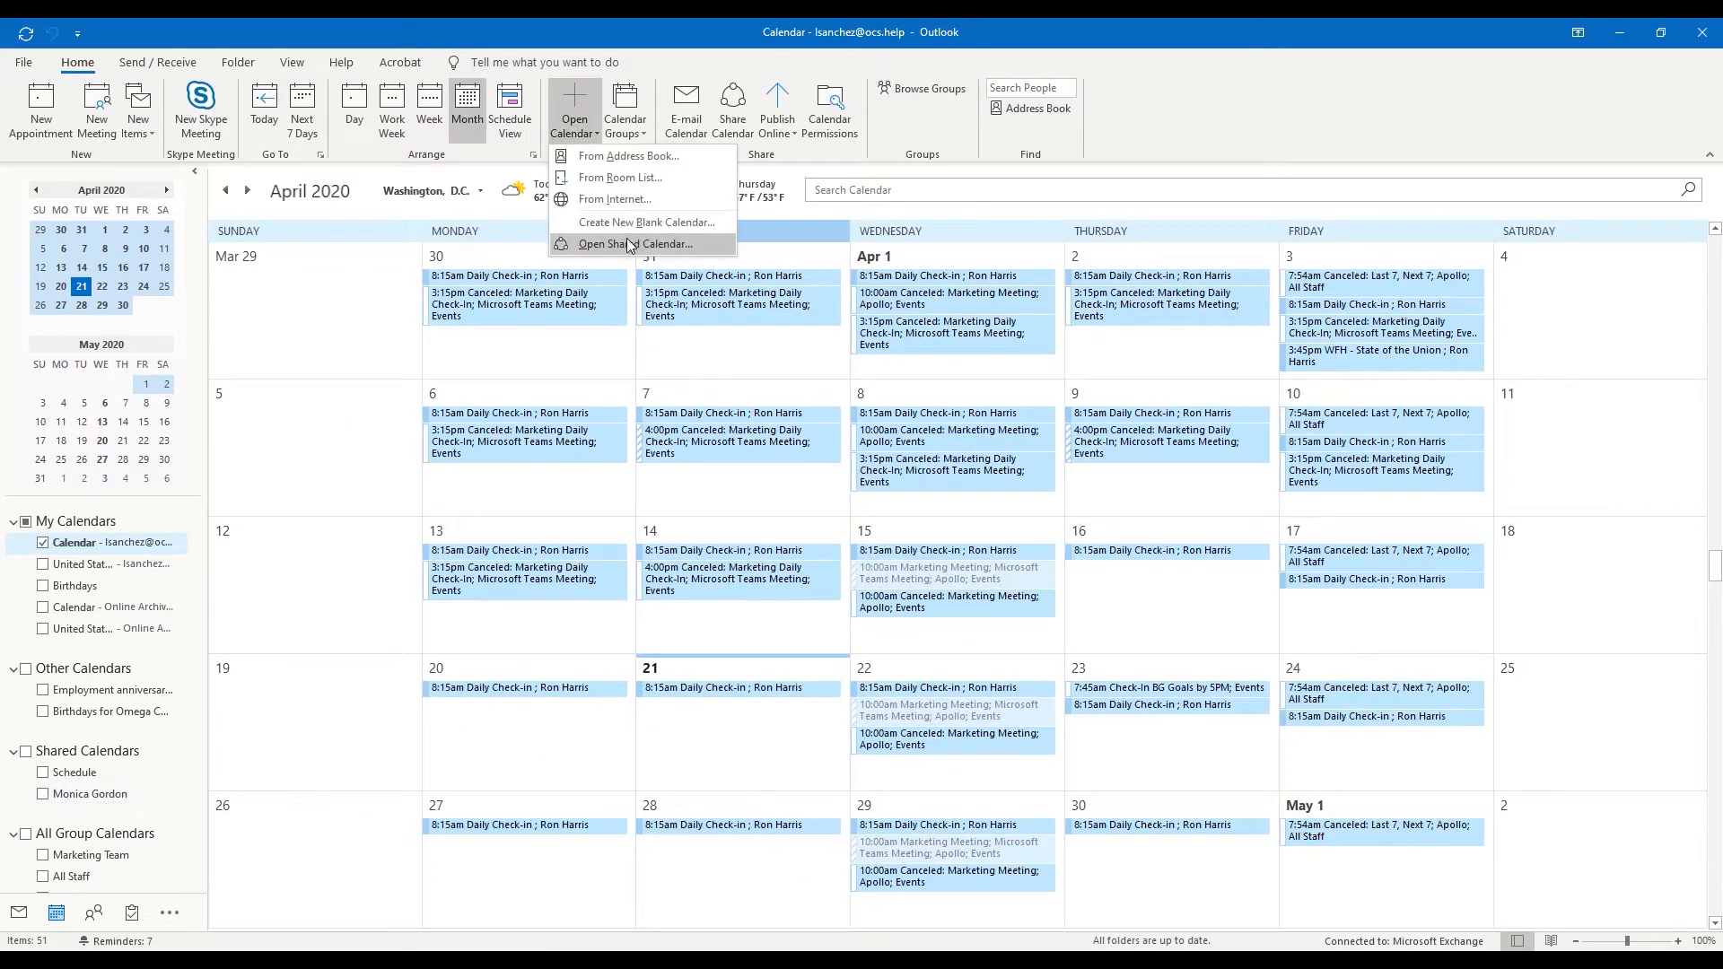
click(631, 244)
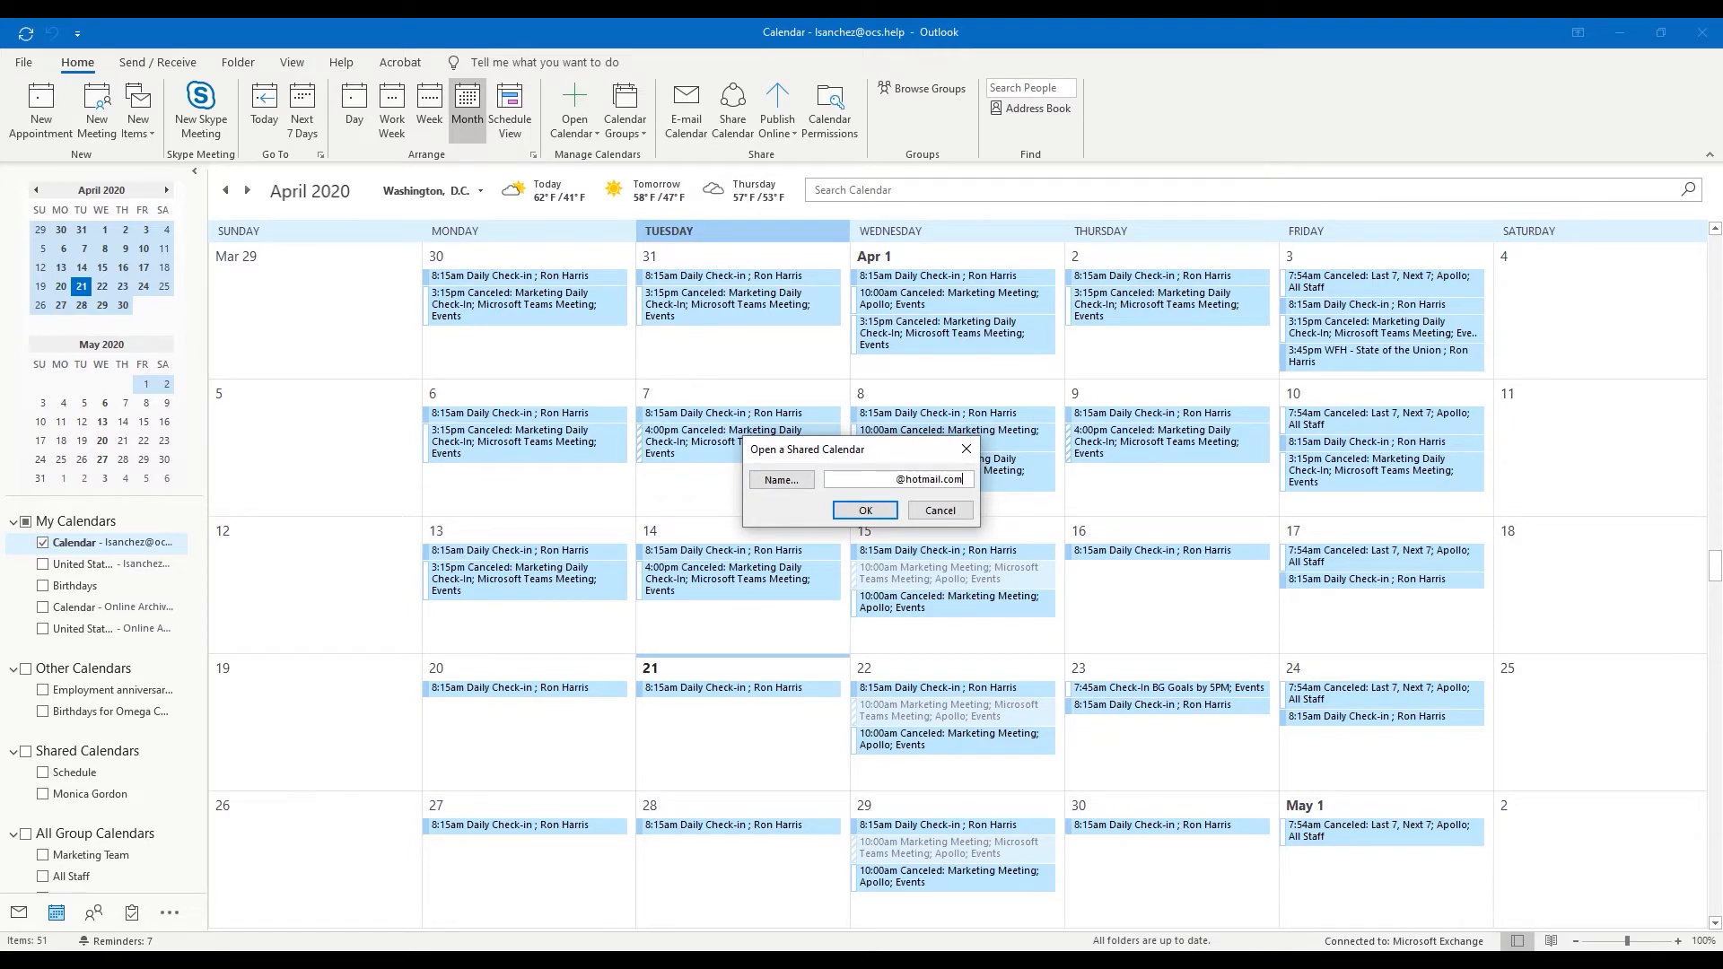
click(855, 504)
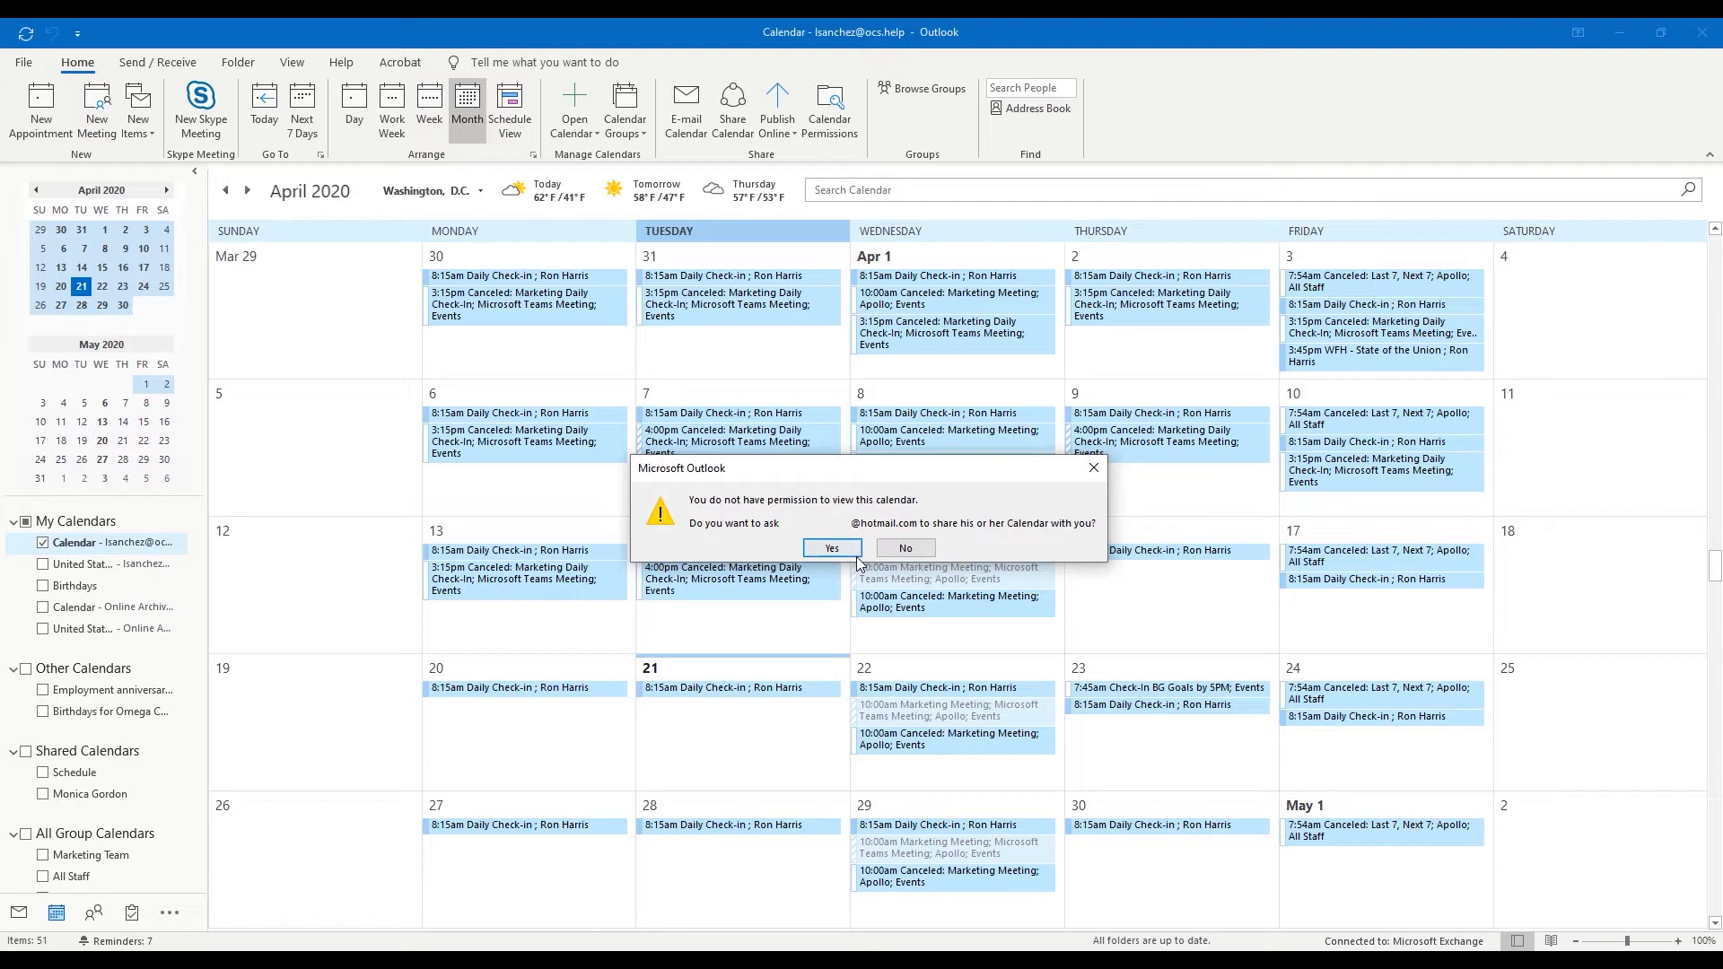
click(832, 547)
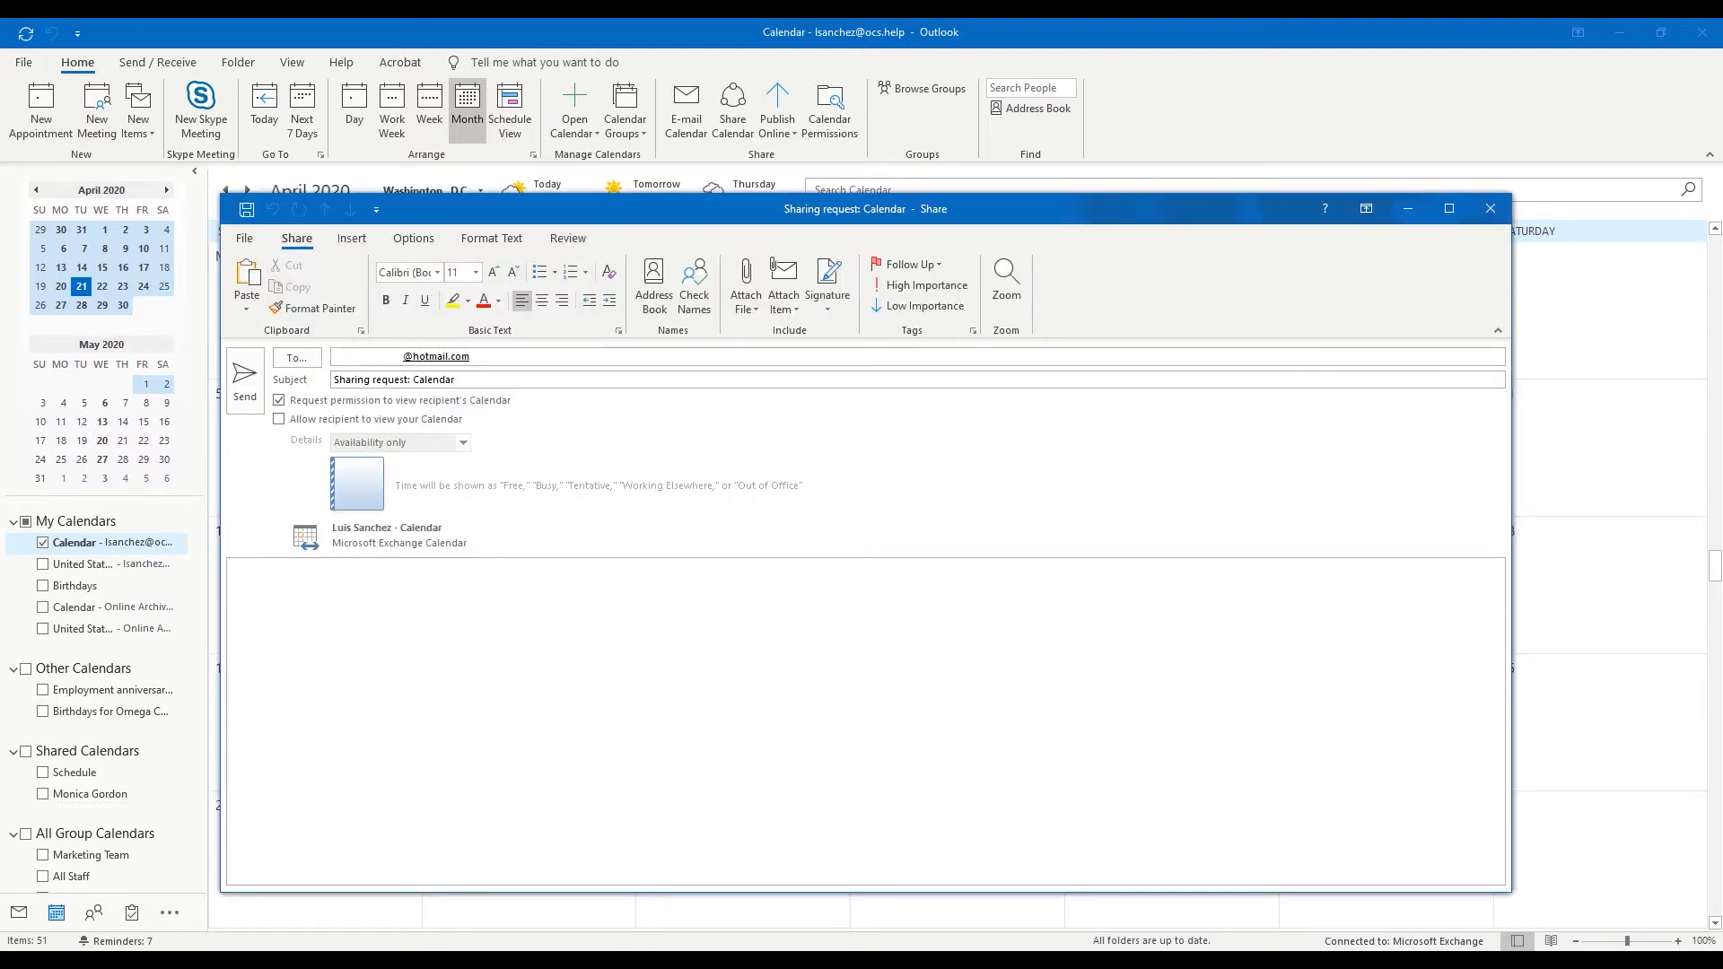
click(424, 613)
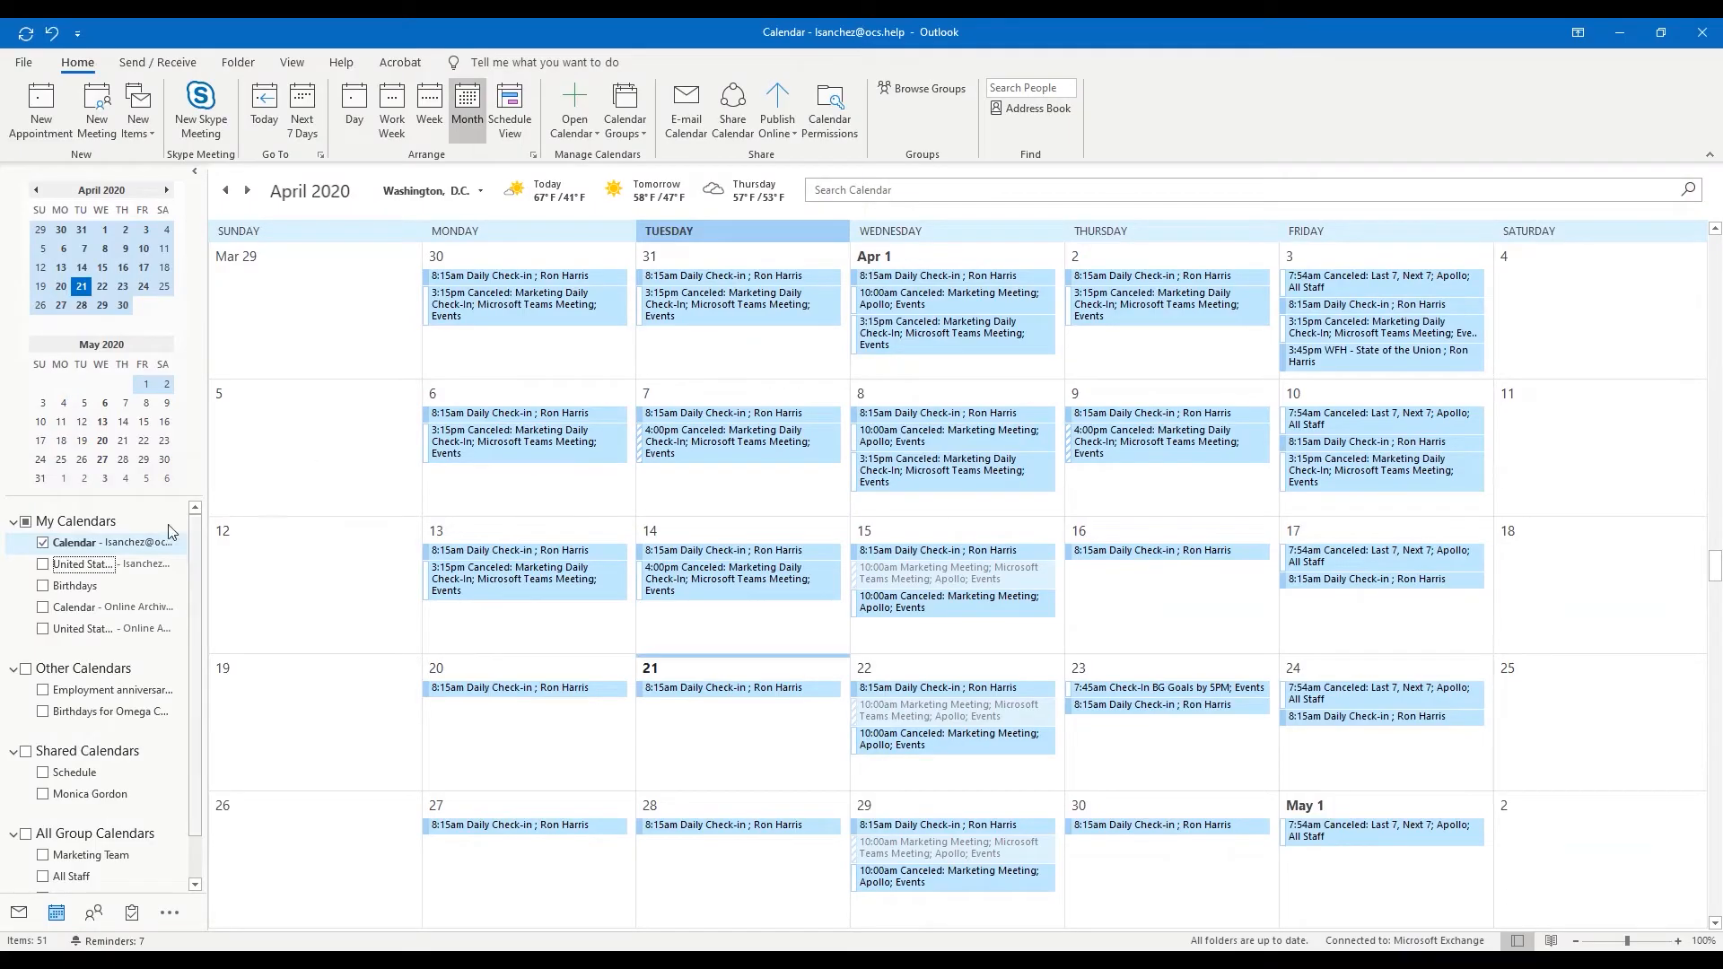
Step: Display the United States holidays, Birthdays and Online Archive calendars side by side with the main calendar, and hide them again
click(43, 565)
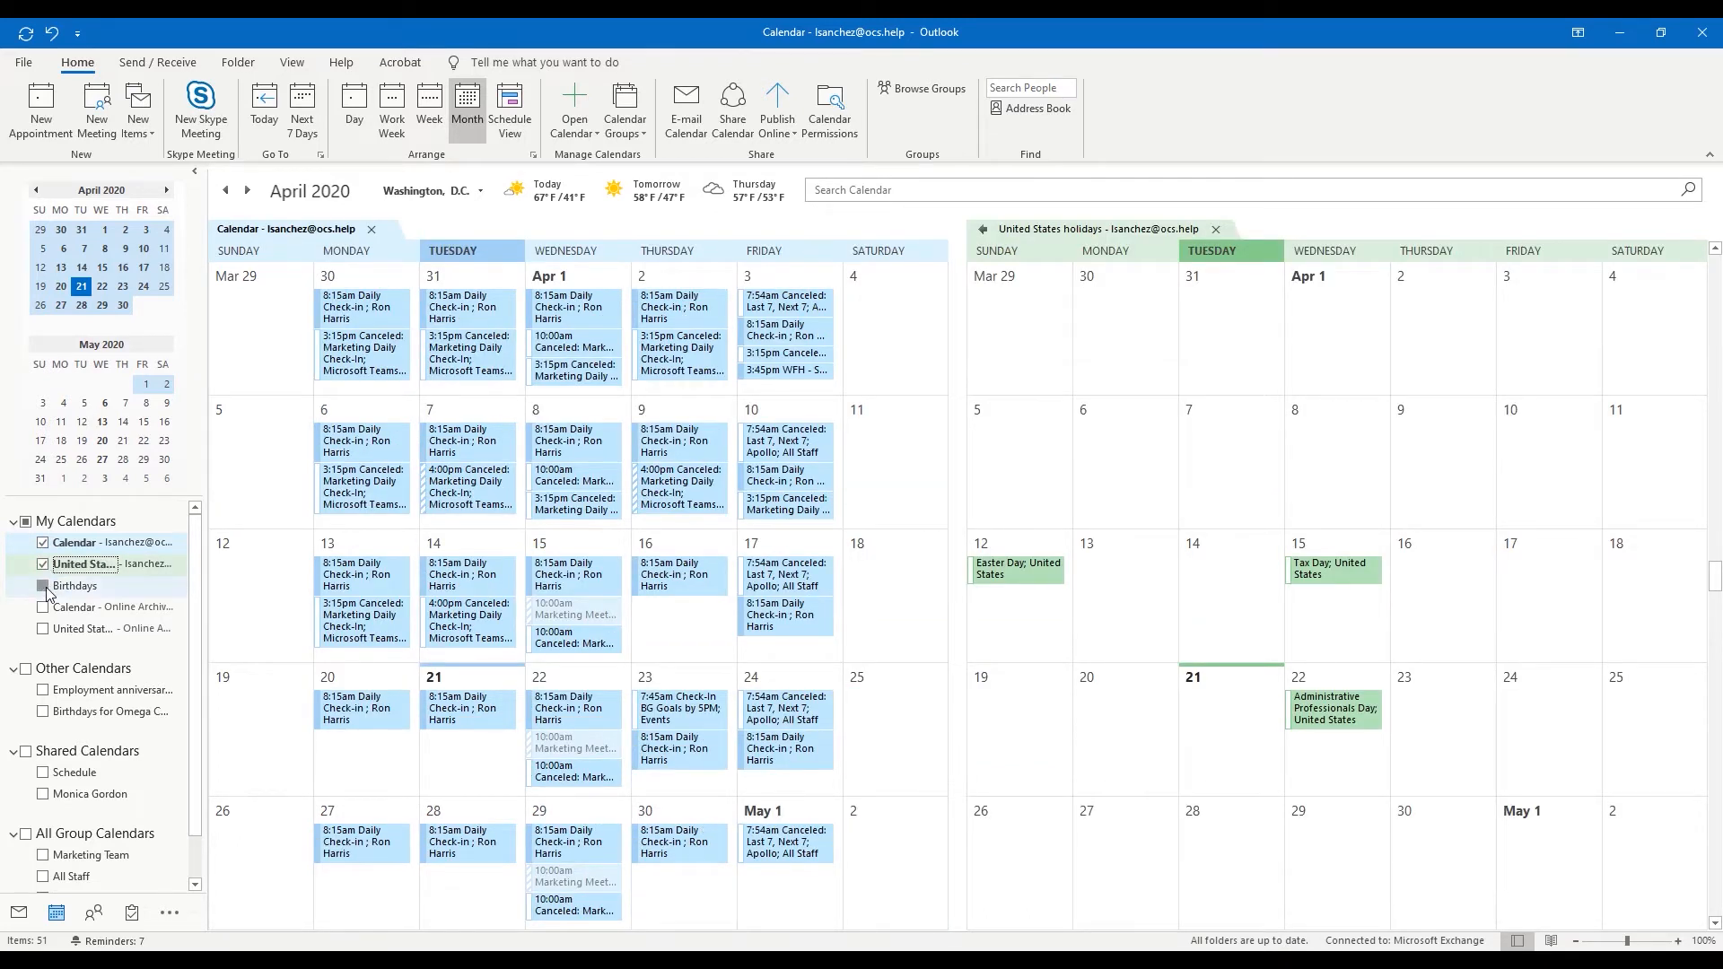
click(43, 587)
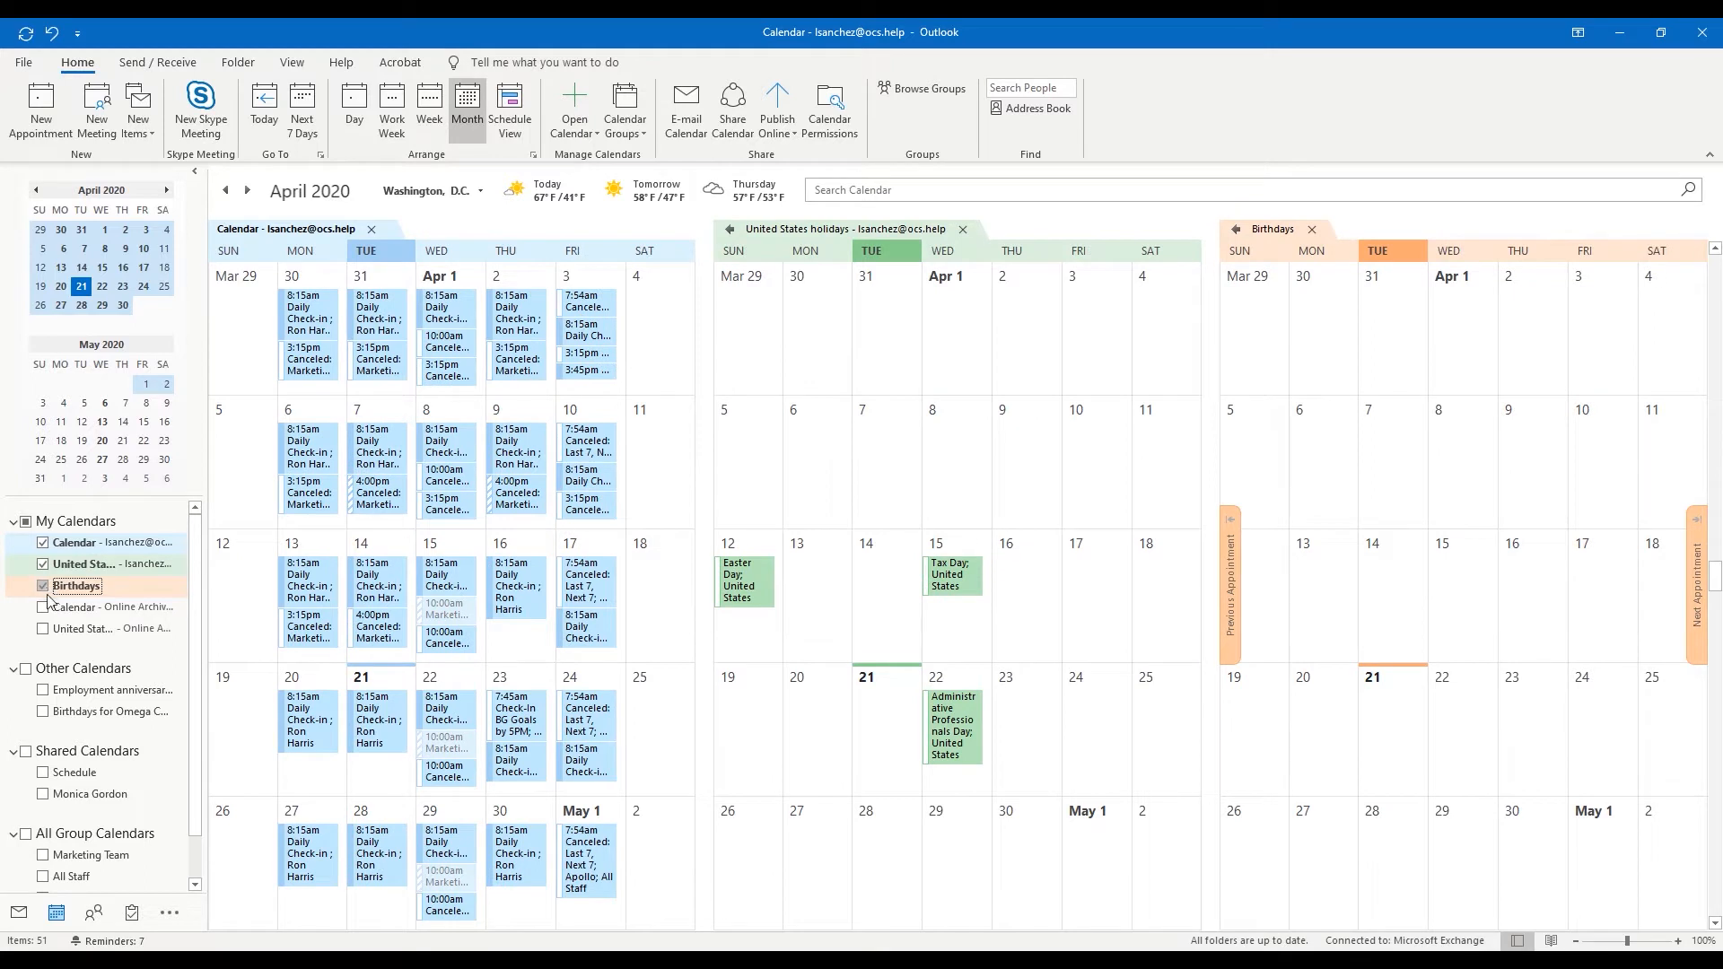
click(43, 608)
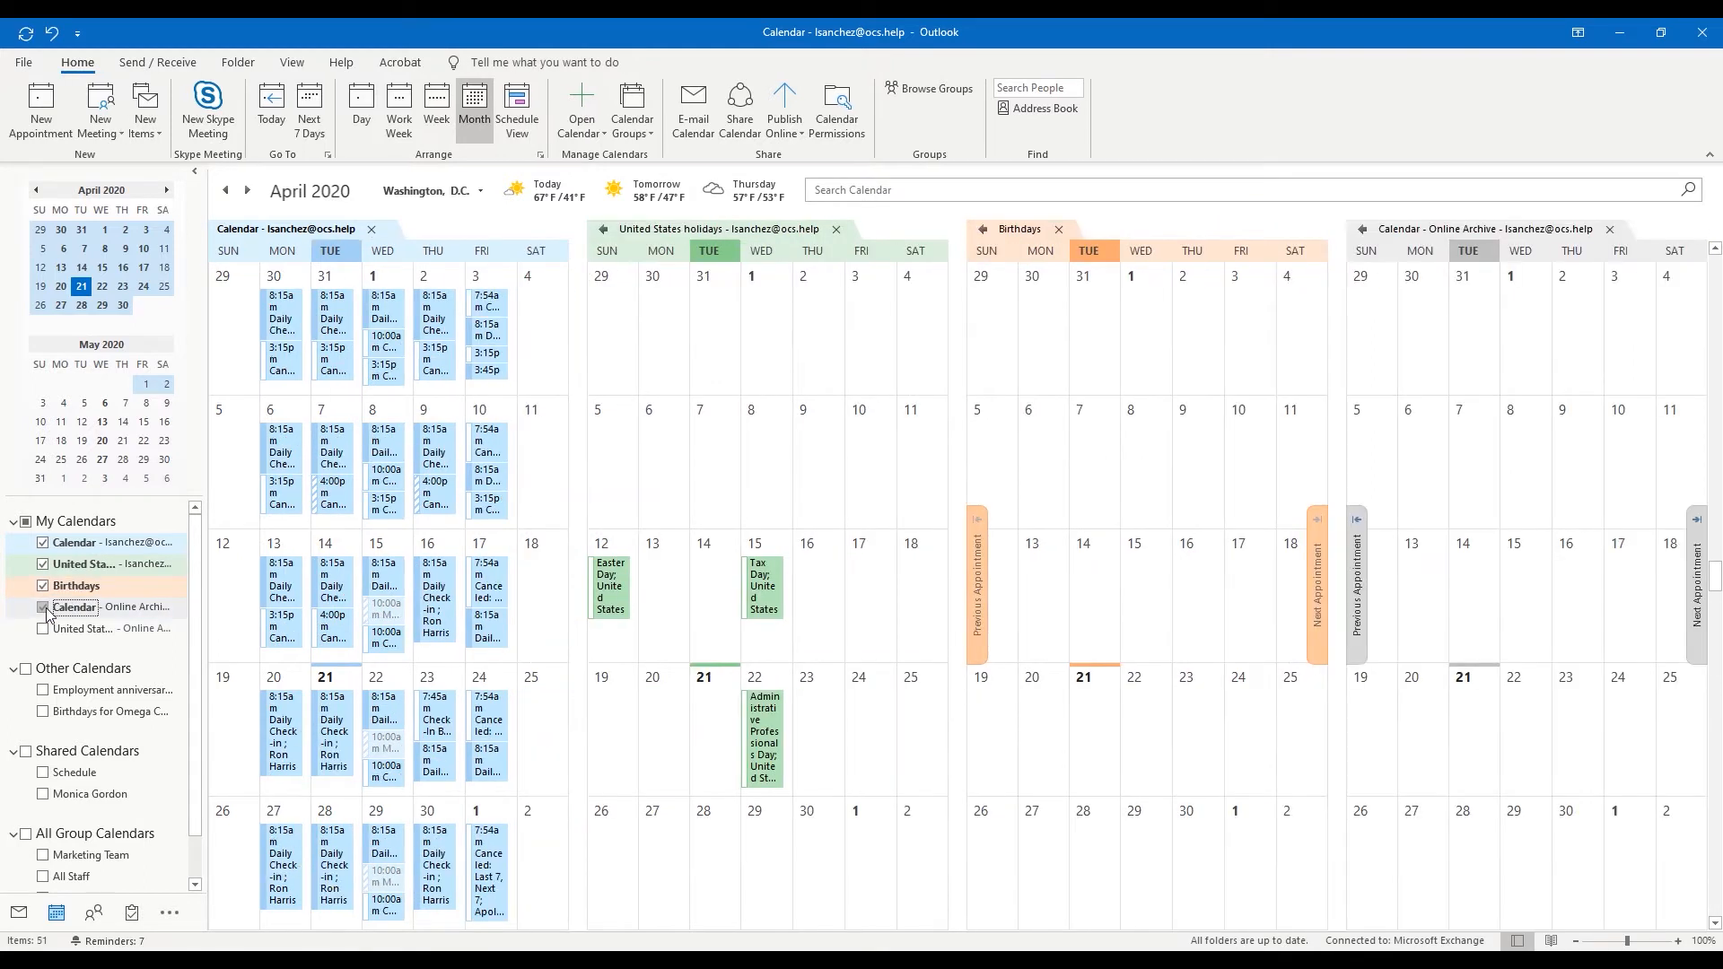
click(43, 608)
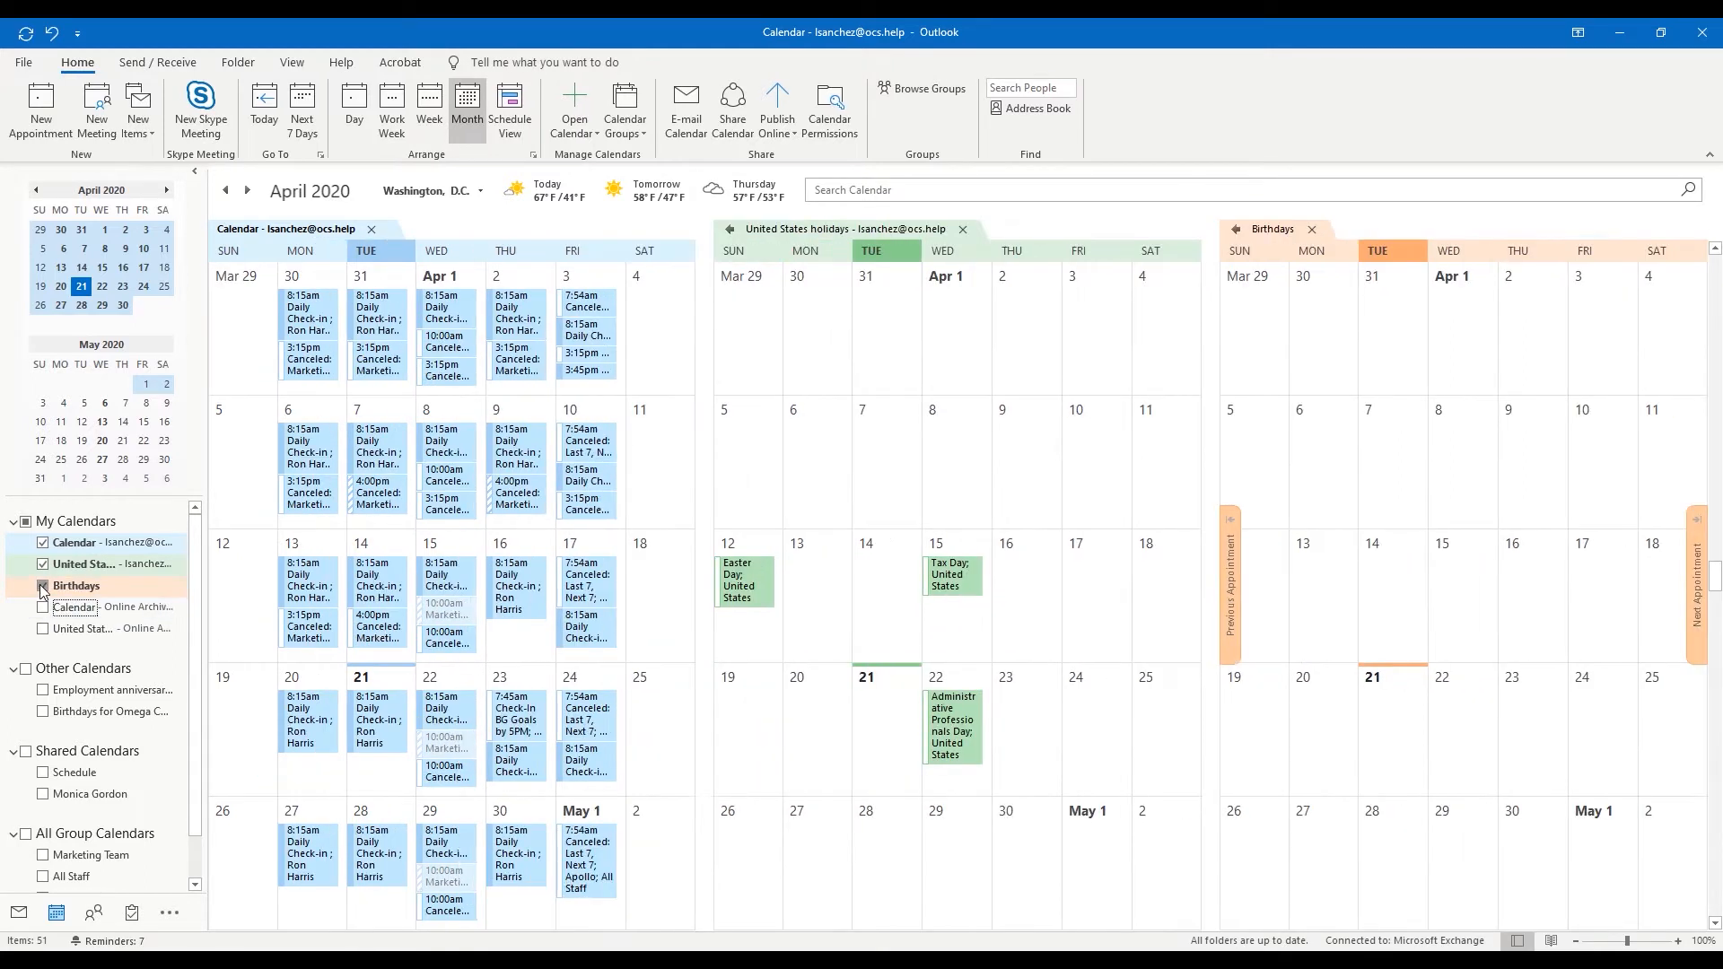
click(43, 586)
click(43, 564)
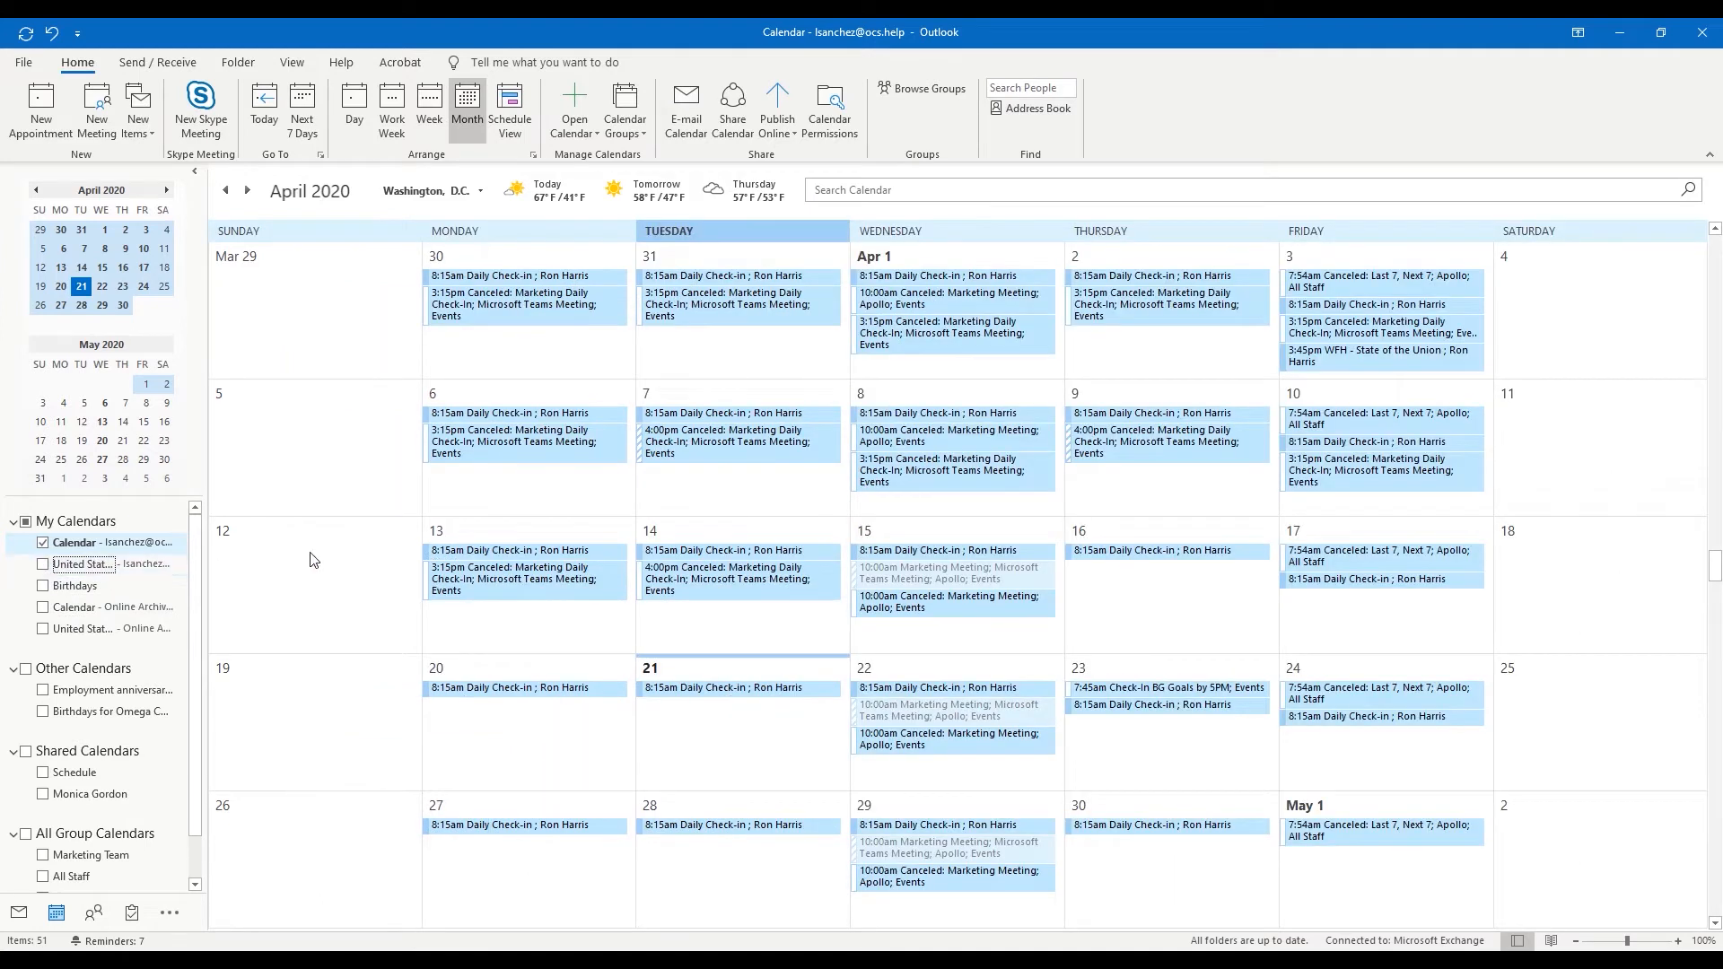
Step: Show the United States holidays, Birthdays and Online Archive calendars and overlay them on the main calendar
click(43, 565)
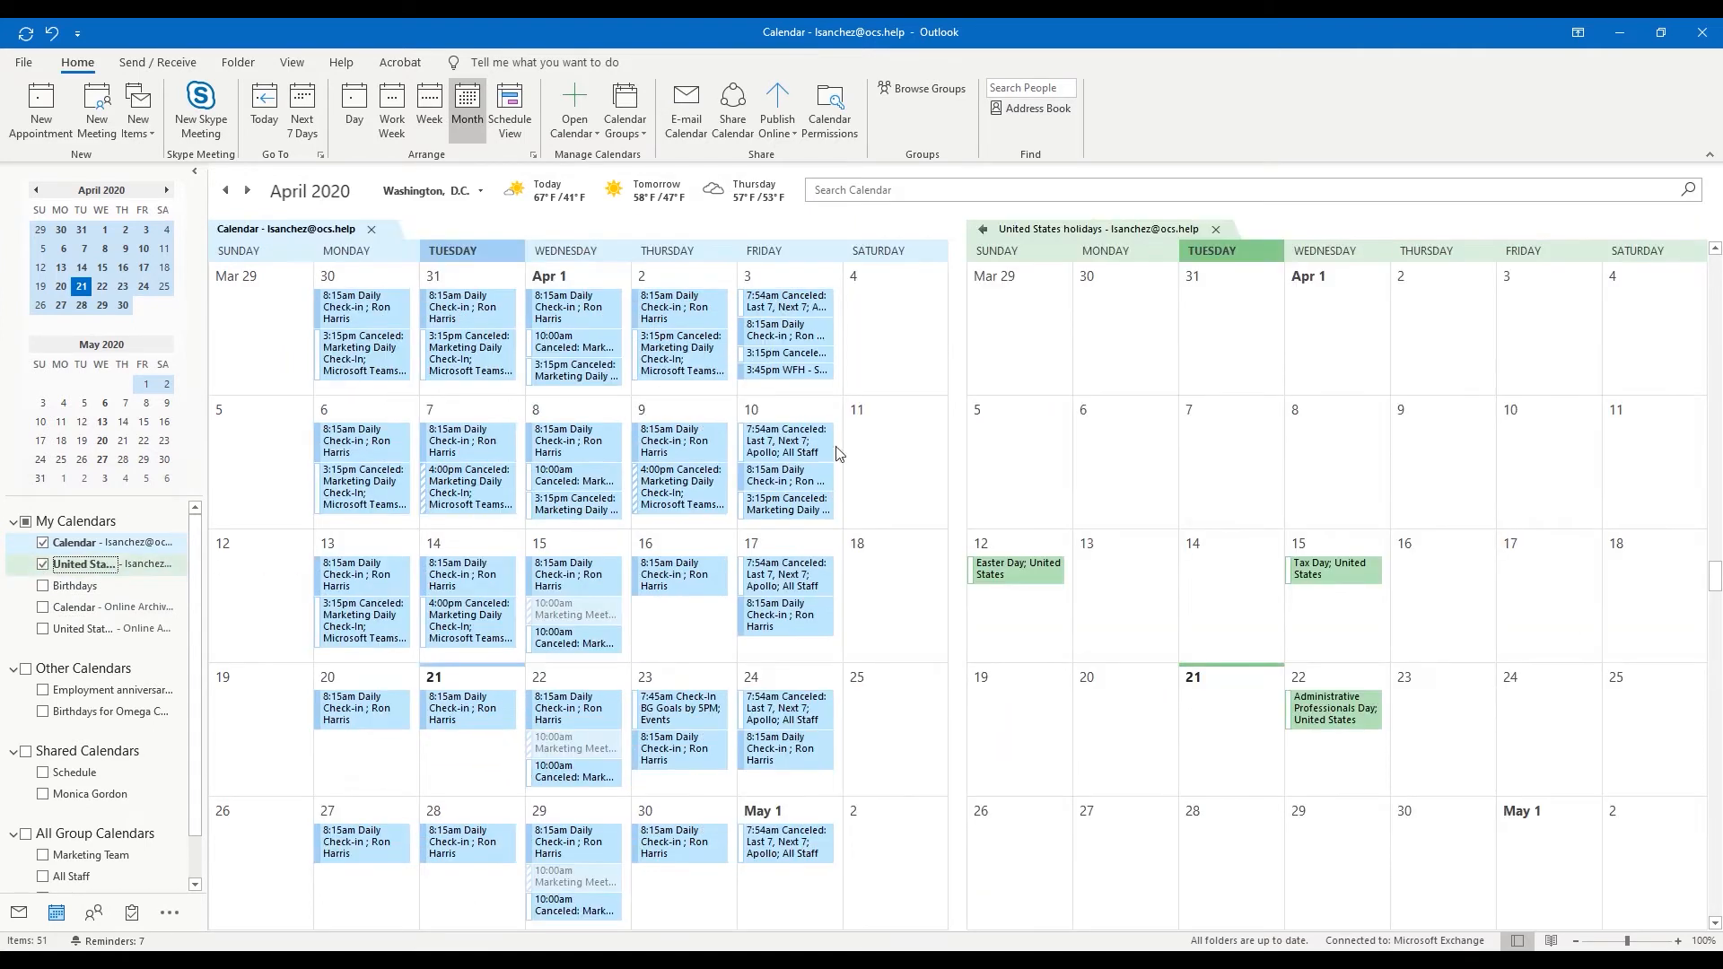
click(983, 230)
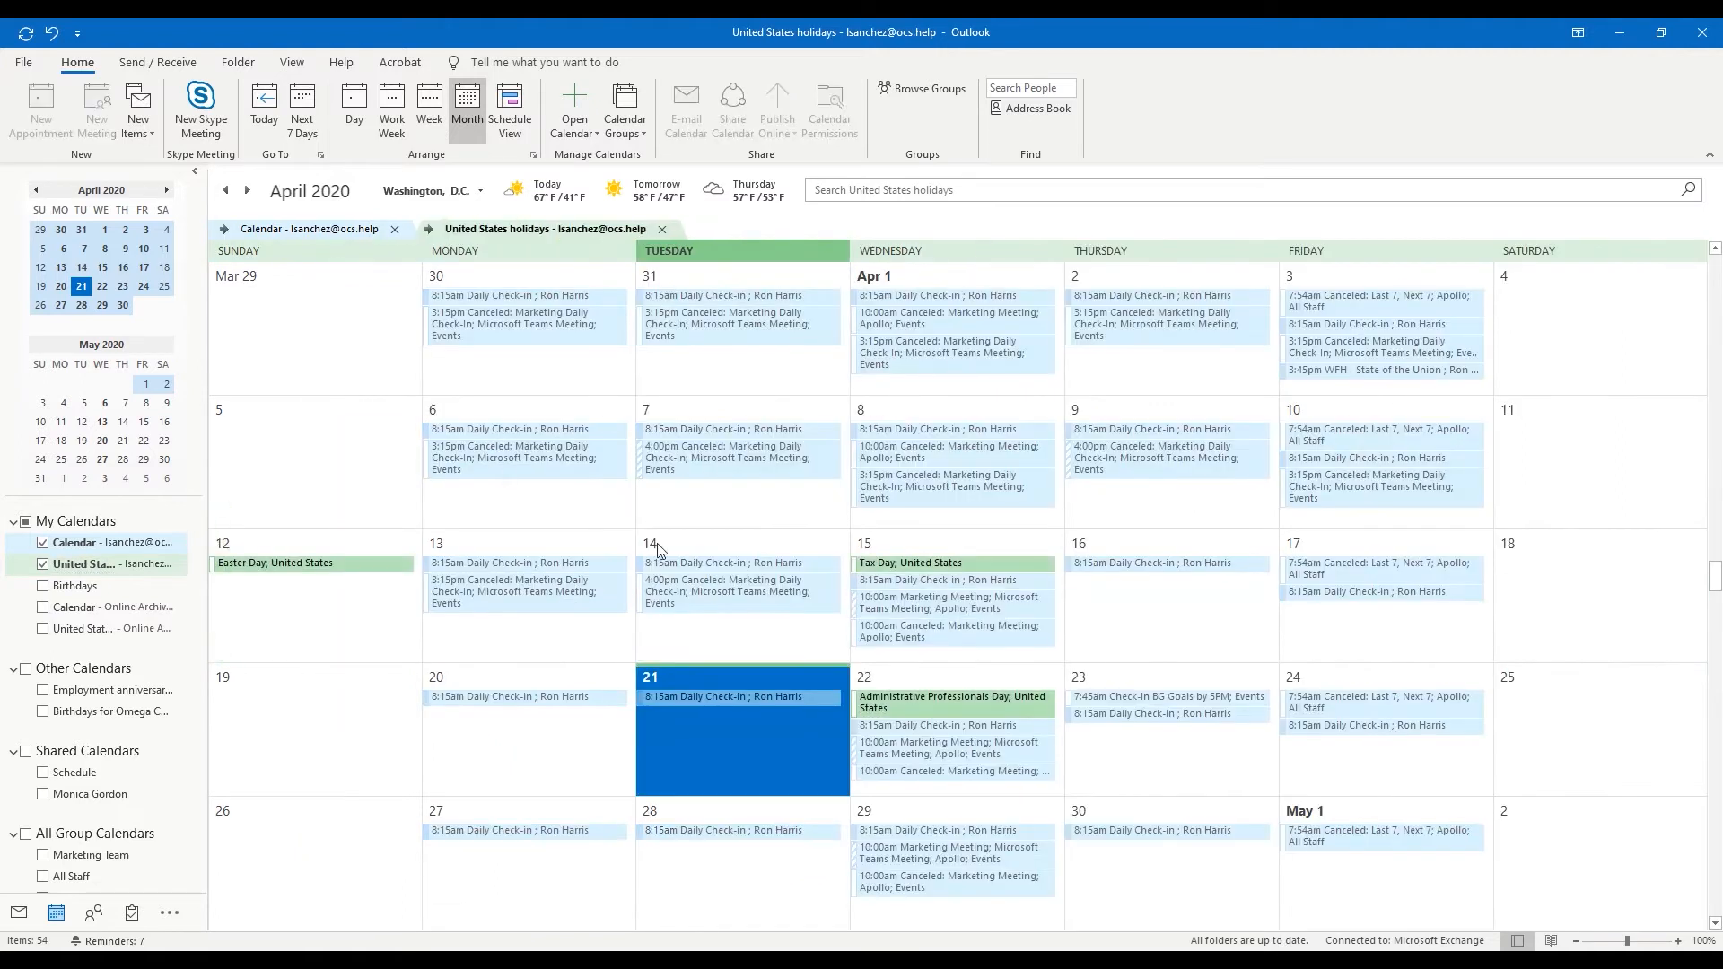
click(41, 587)
click(42, 608)
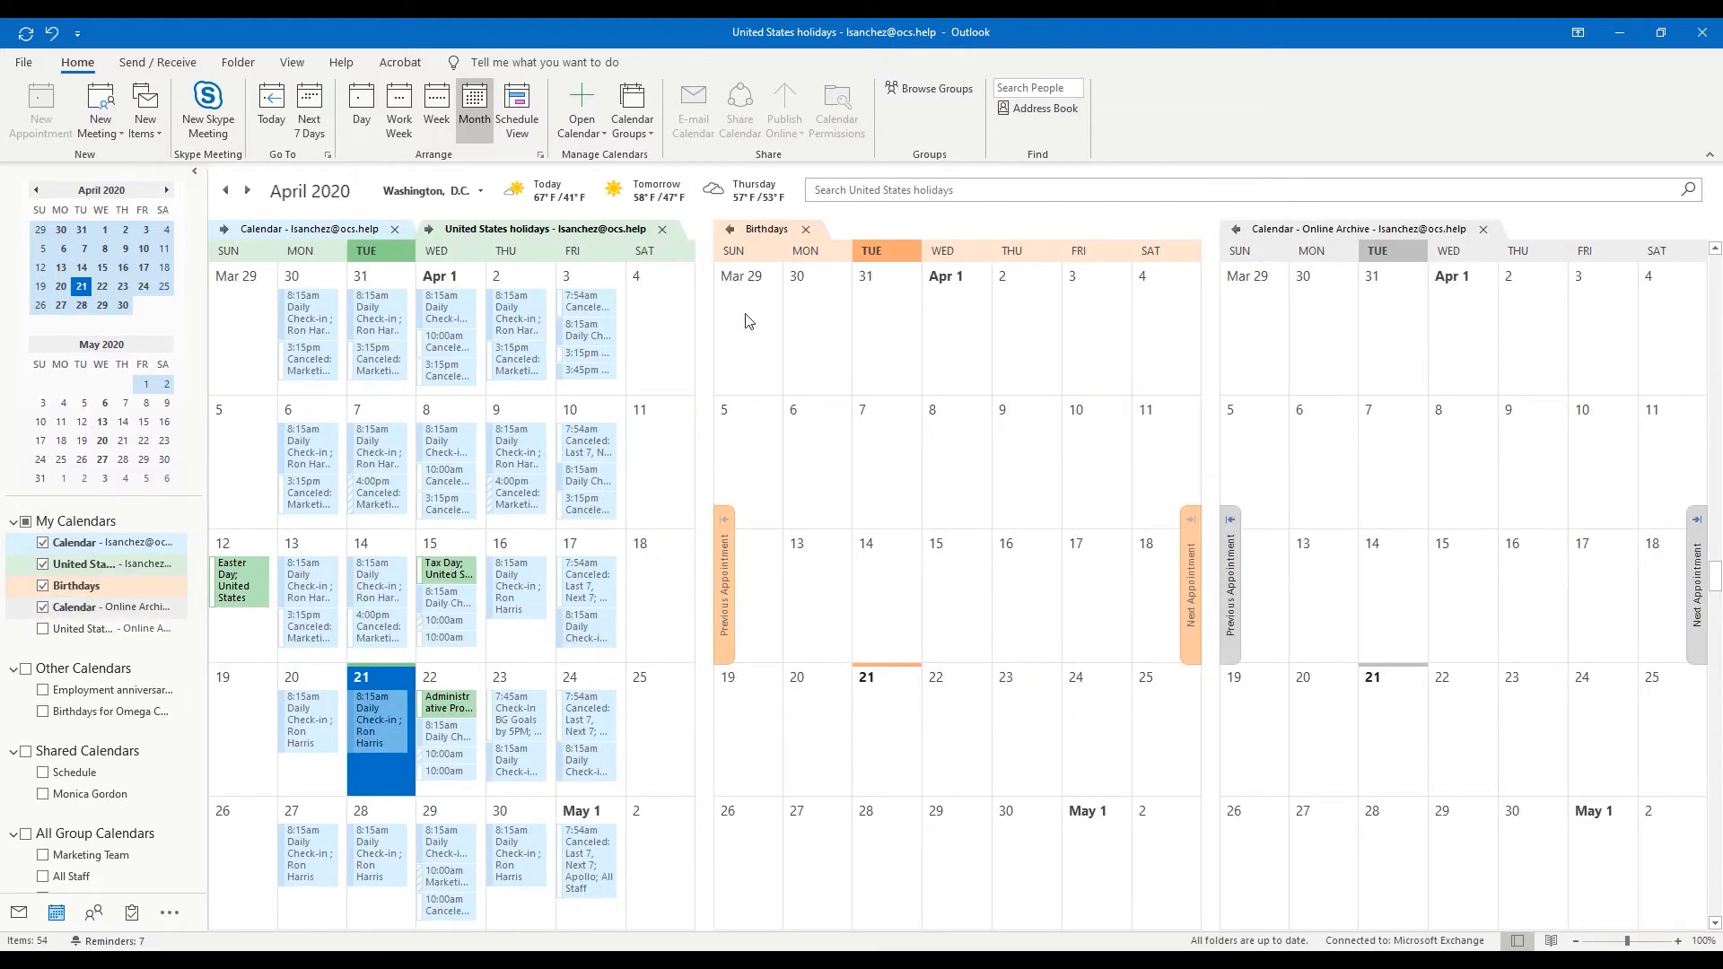
click(730, 228)
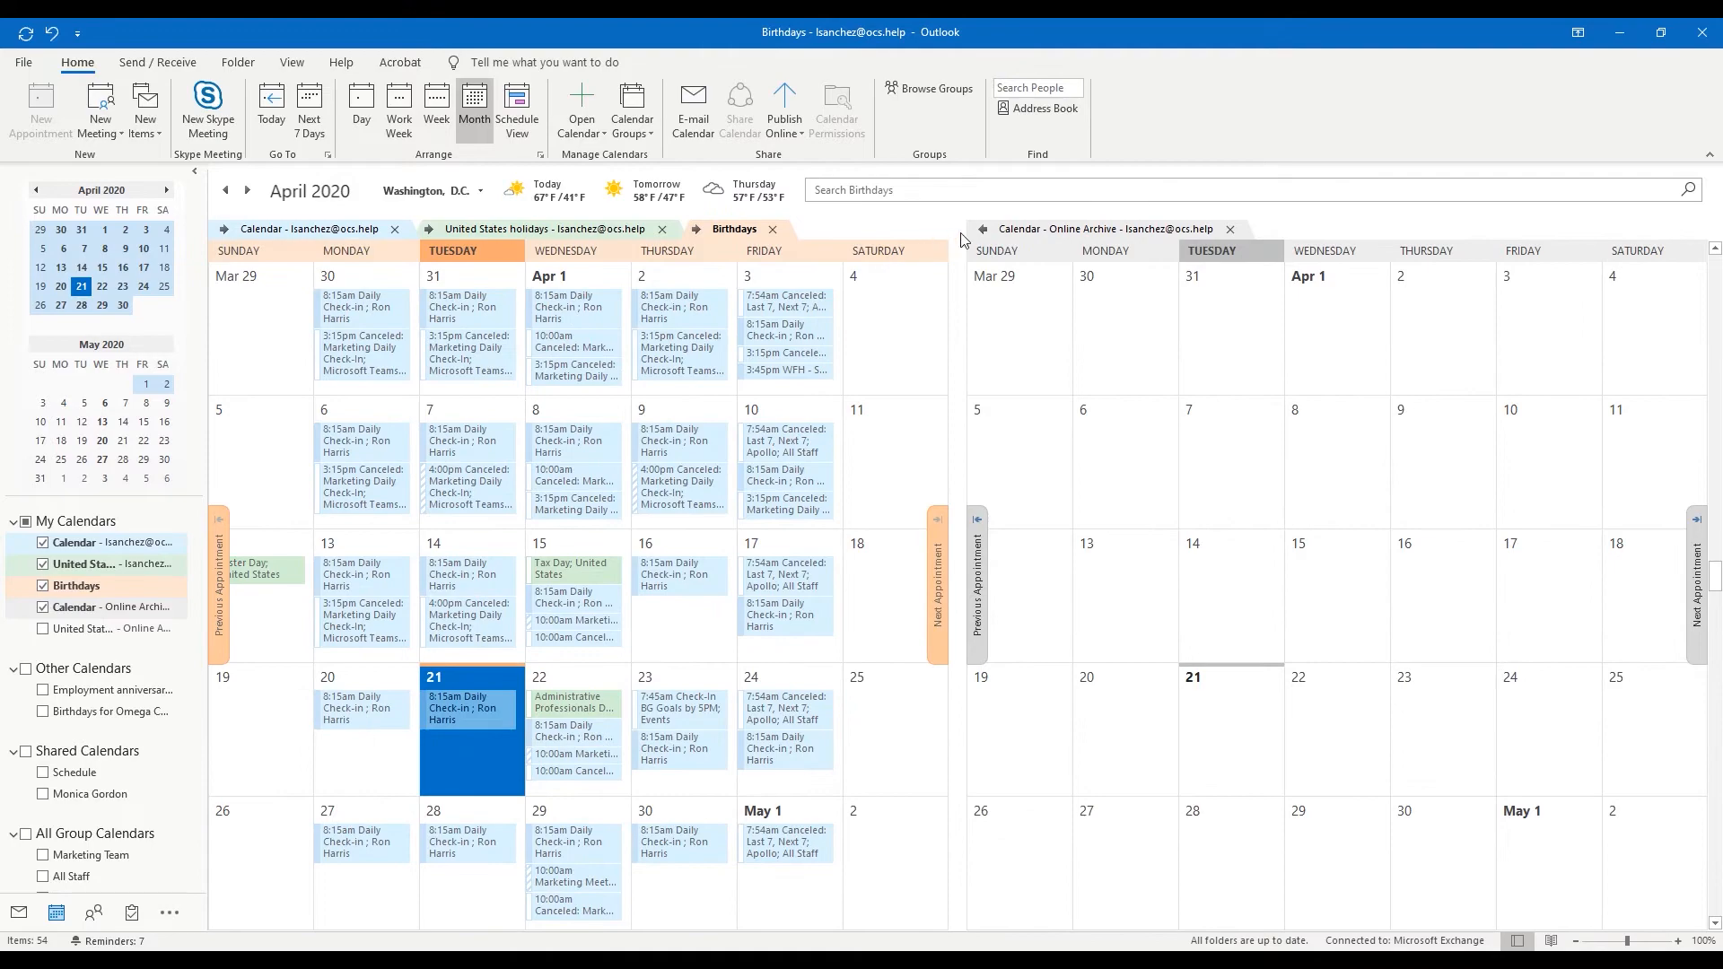
click(983, 230)
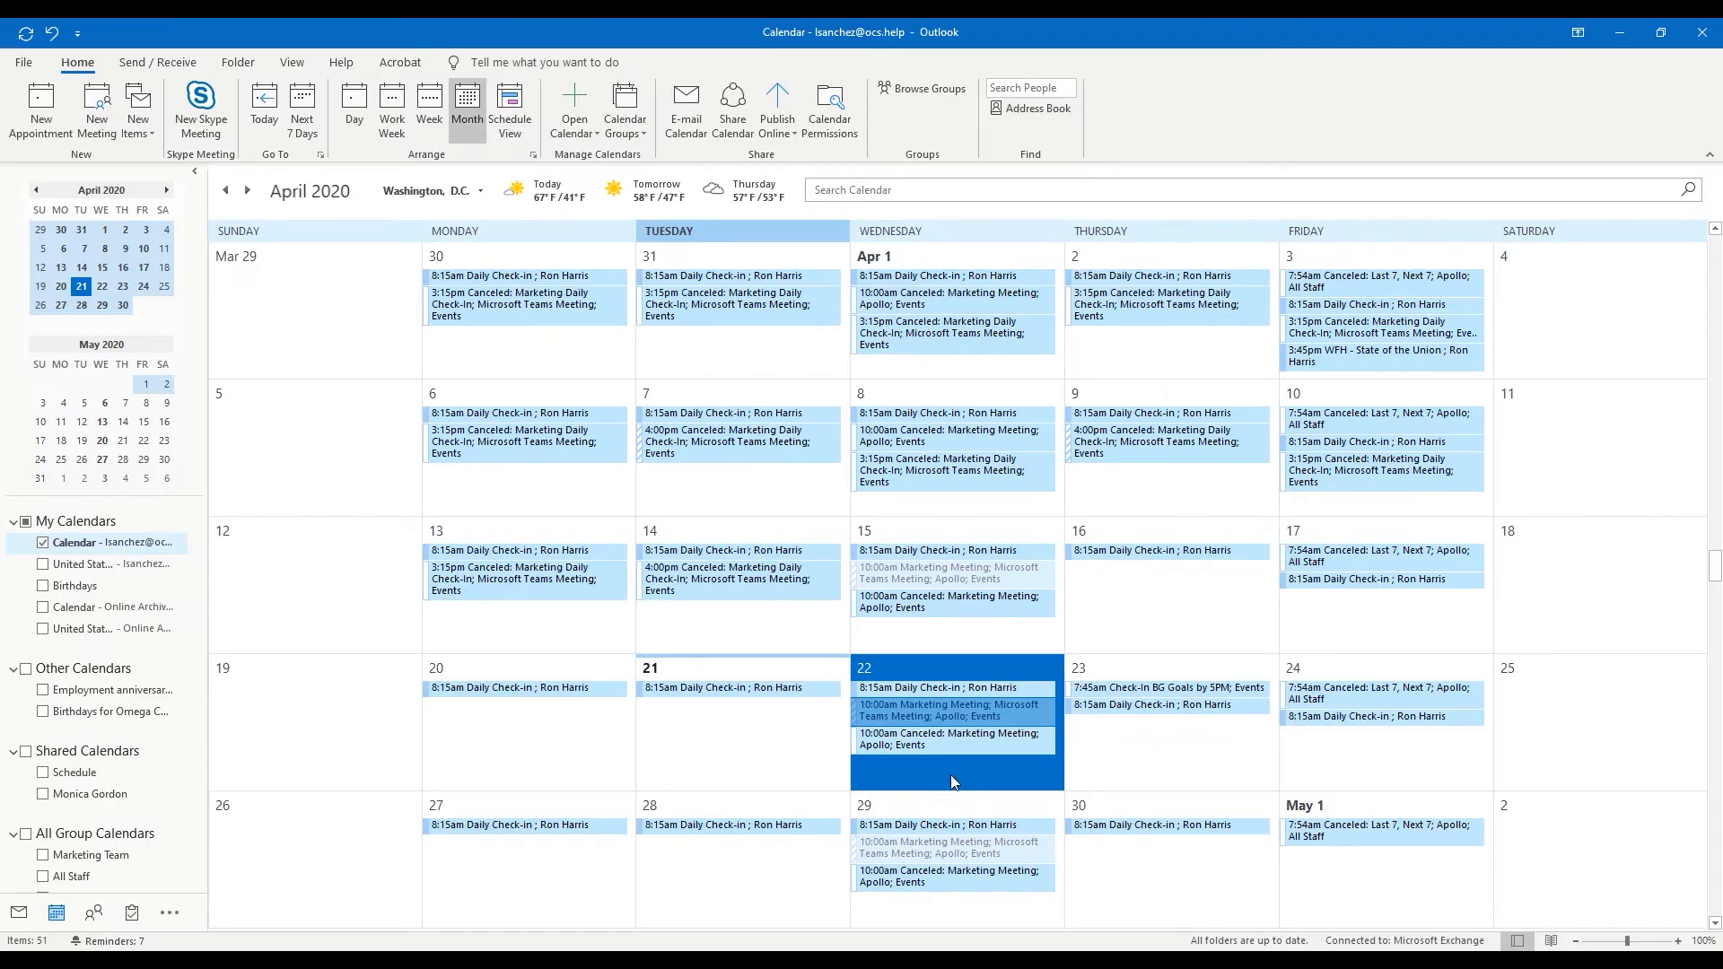
Step: Create a meeting titled "Training Video Meeting" and add two colleagues as required attendees in the Scheduling Assistant
click(109, 139)
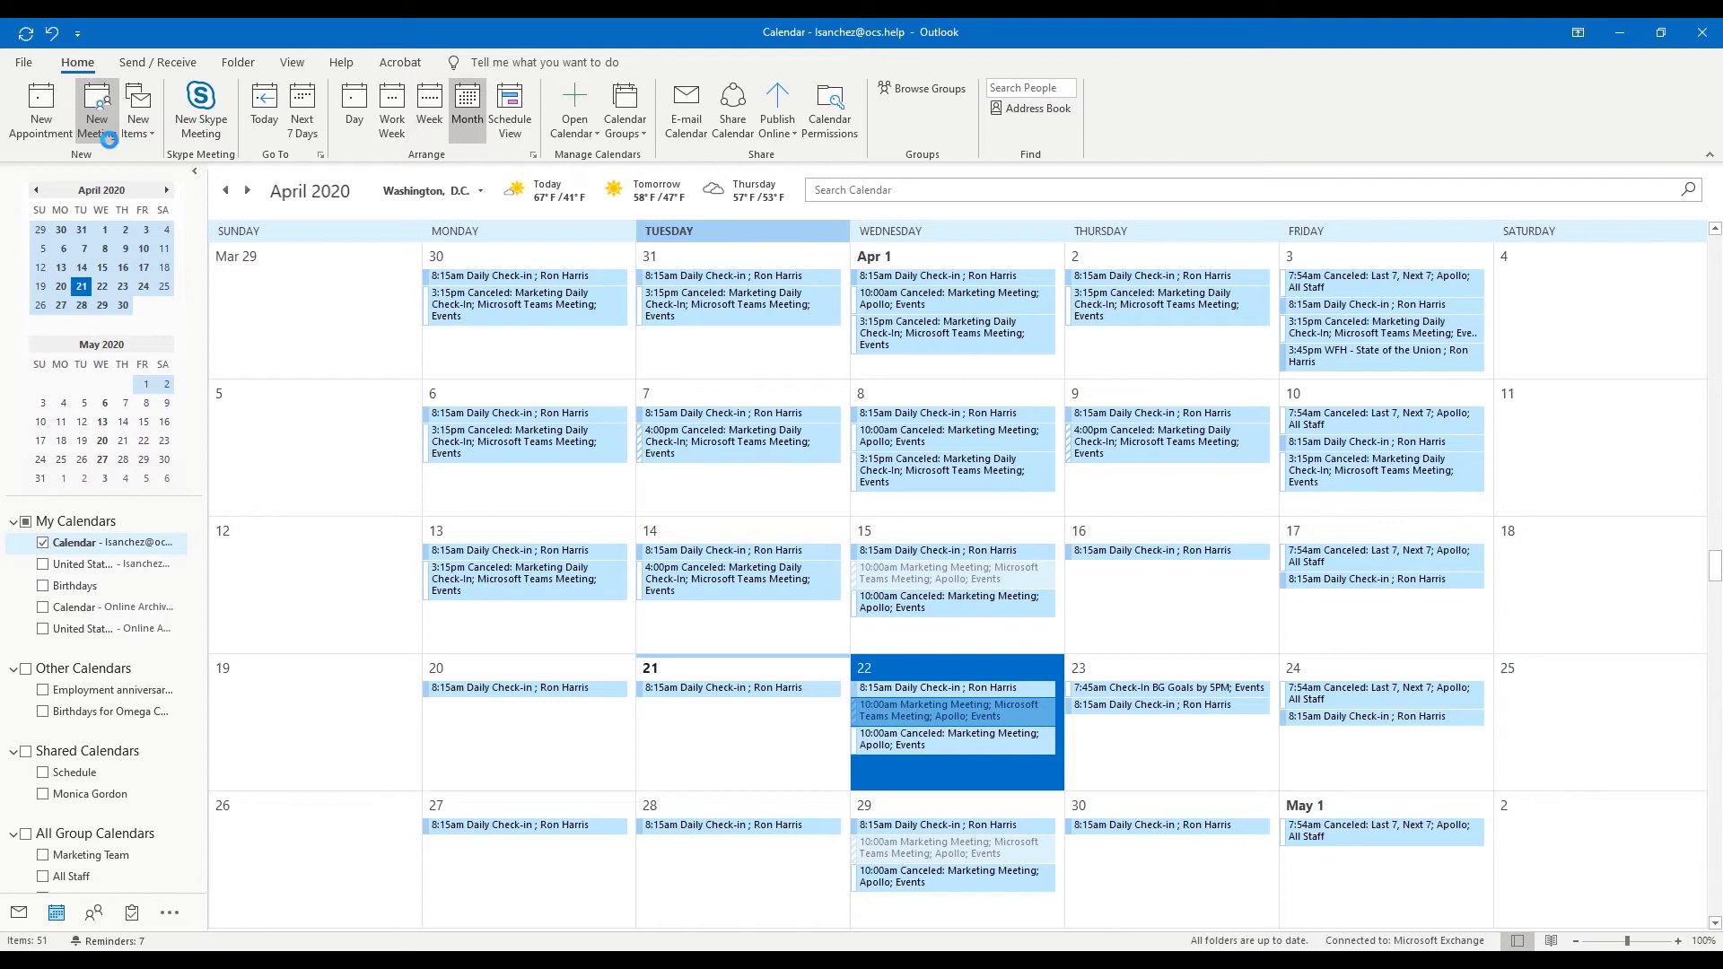
text(Training Video Meeting)
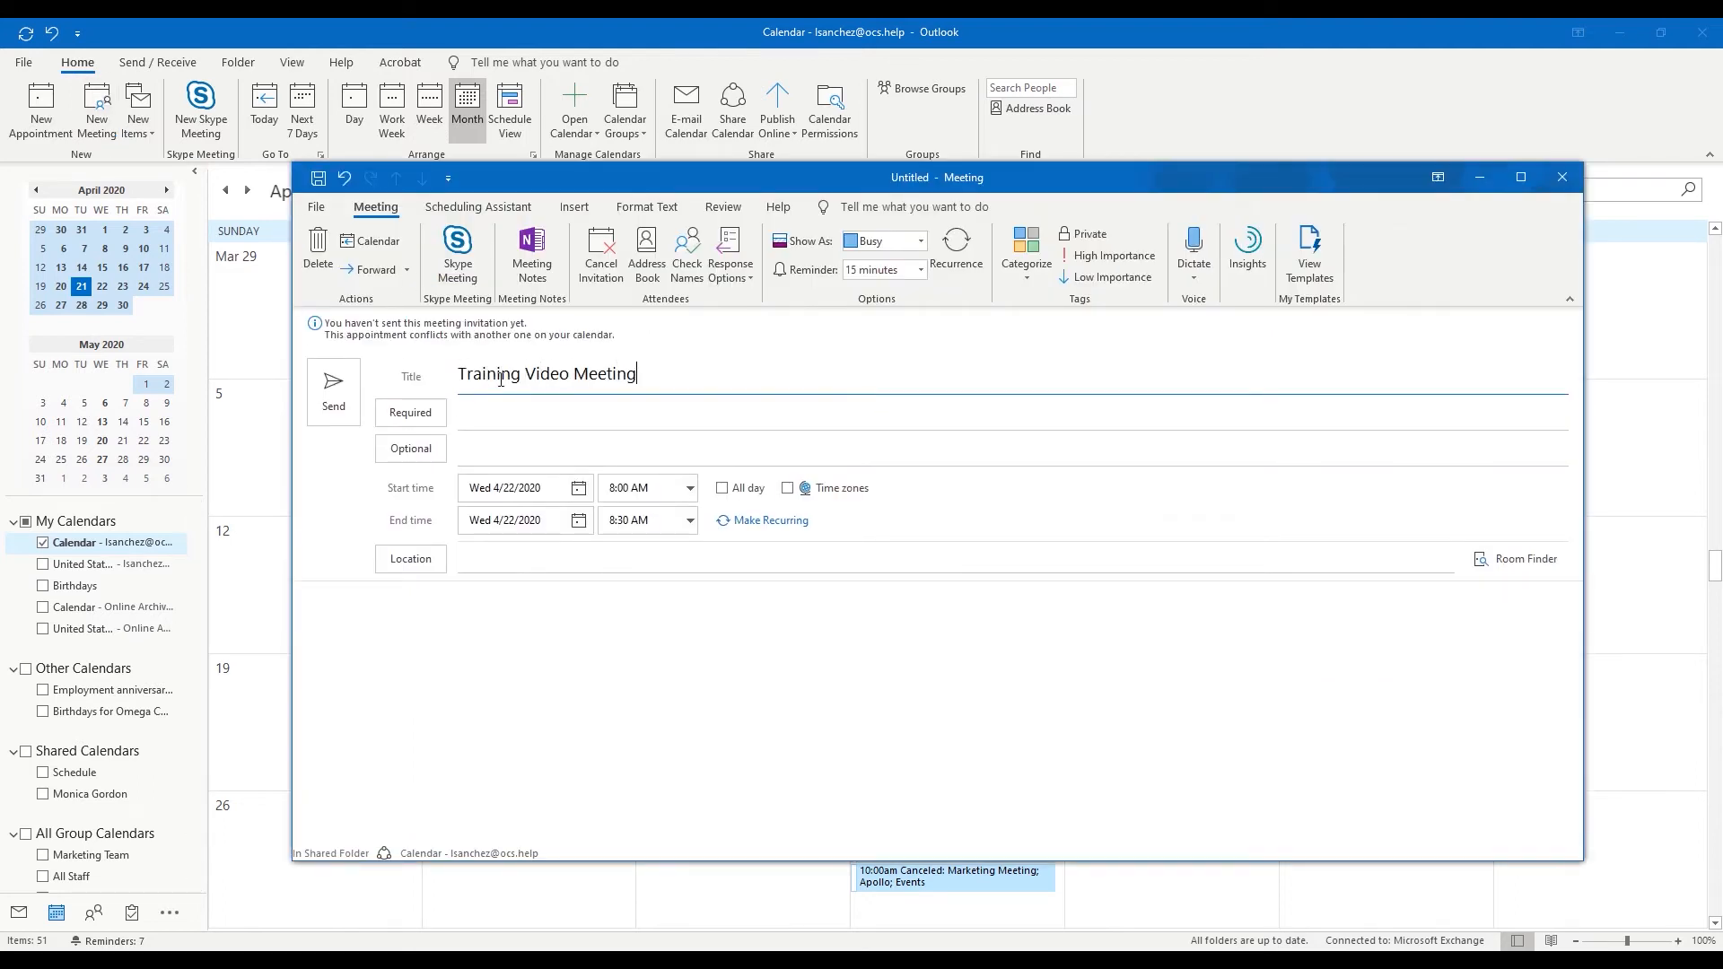
click(462, 210)
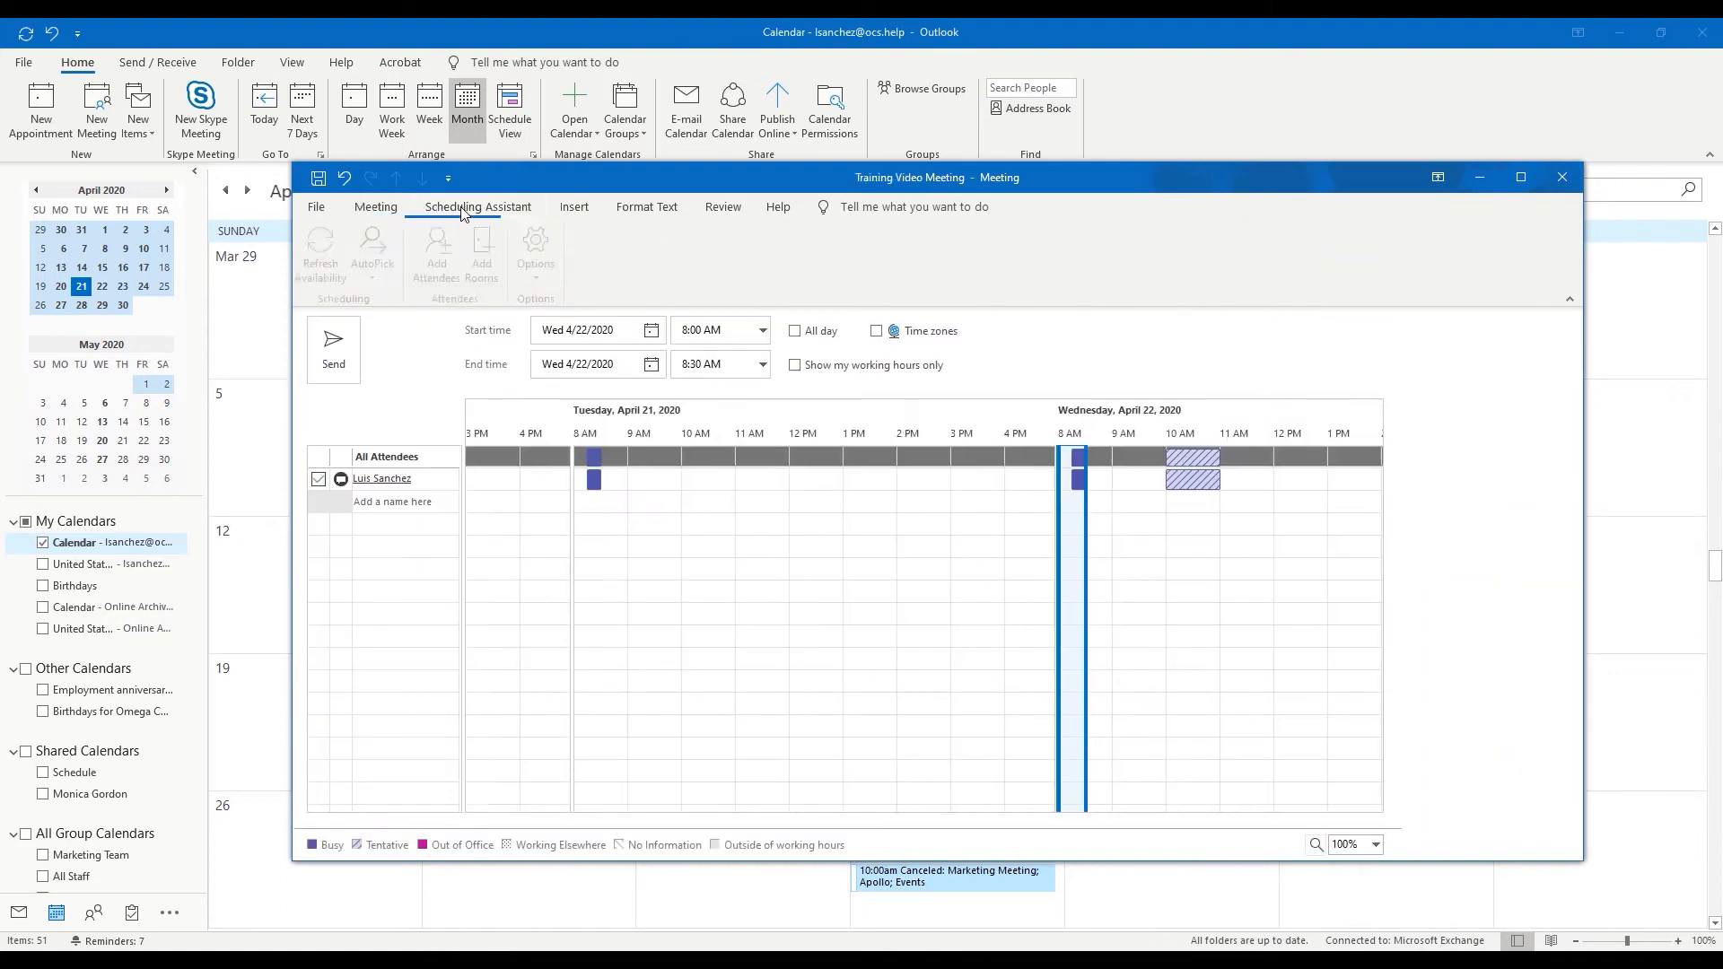
click(404, 502)
click(410, 532)
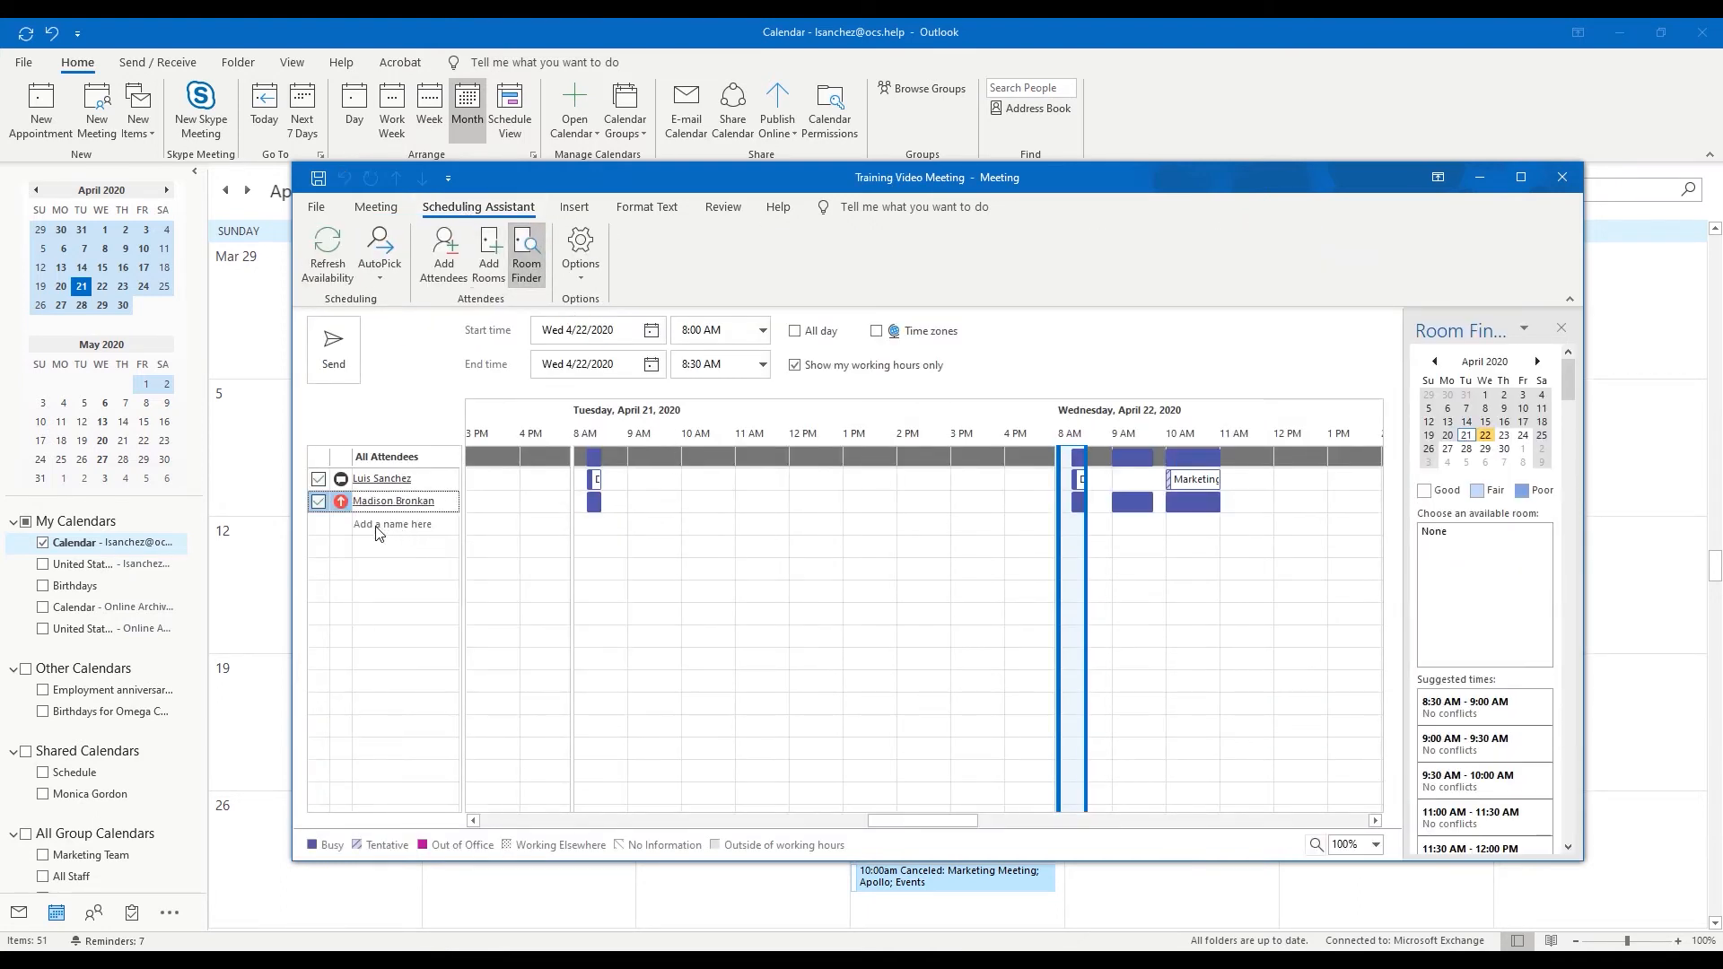
click(377, 532)
click(412, 568)
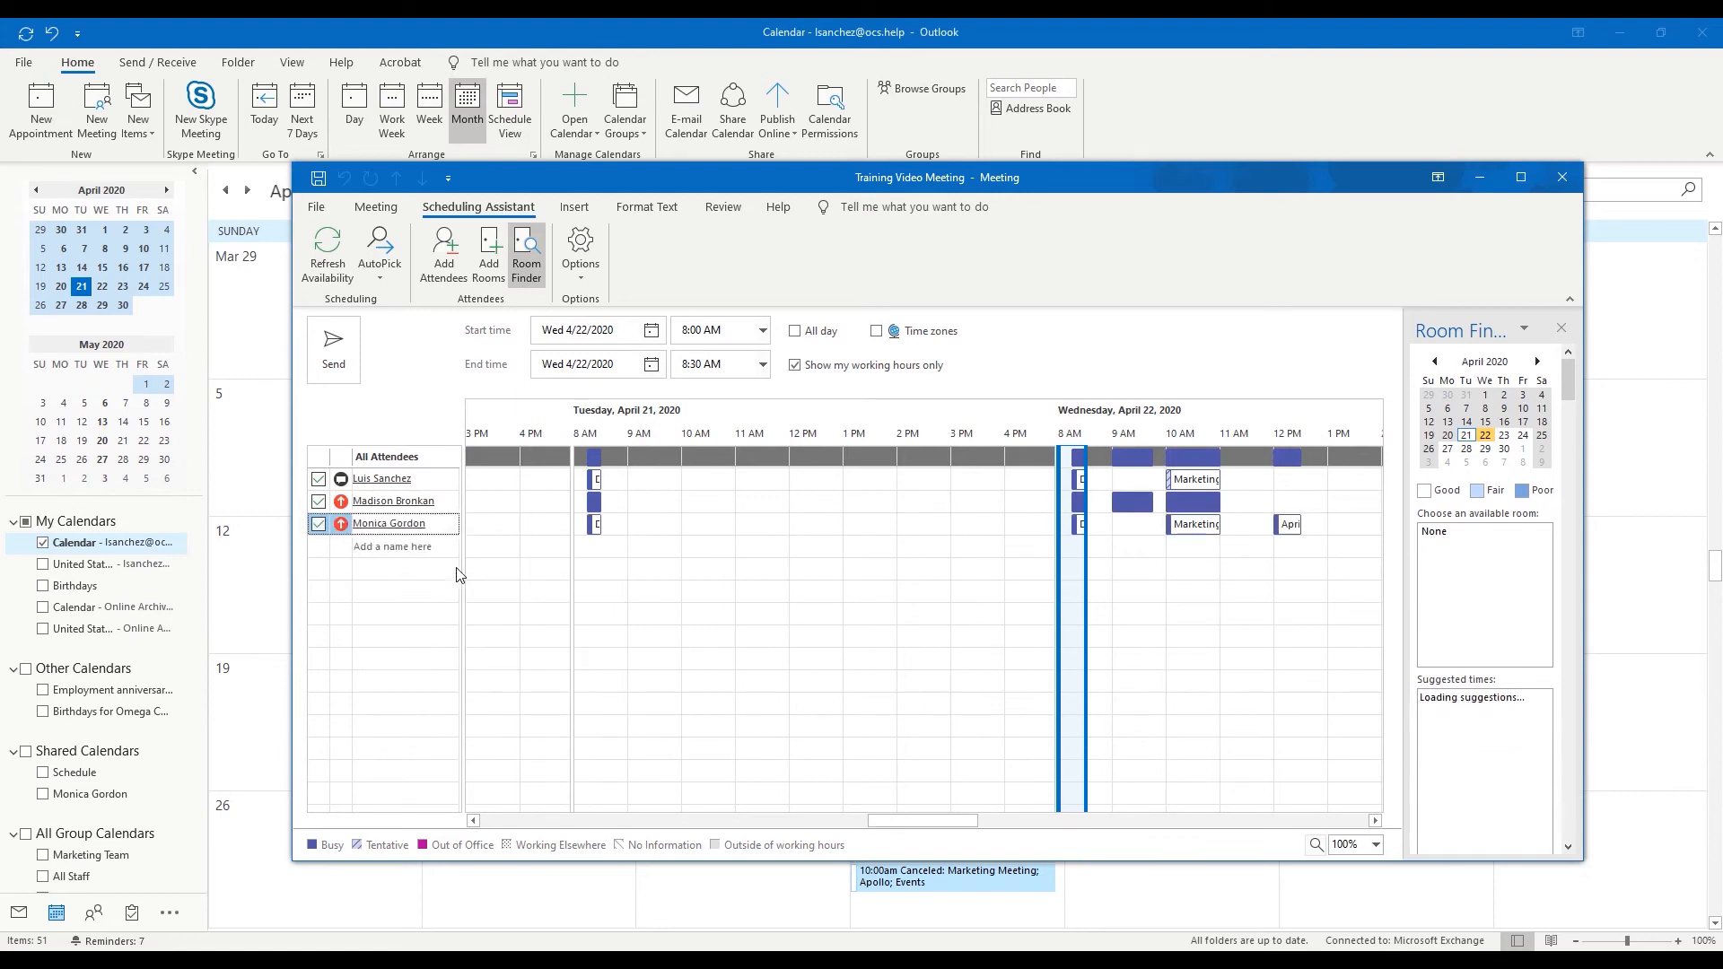
Step: Schedule the meeting for Tue 4/21/2020 from 12:00 PM to 1:30 PM and return to its main details
click(798, 507)
click(763, 365)
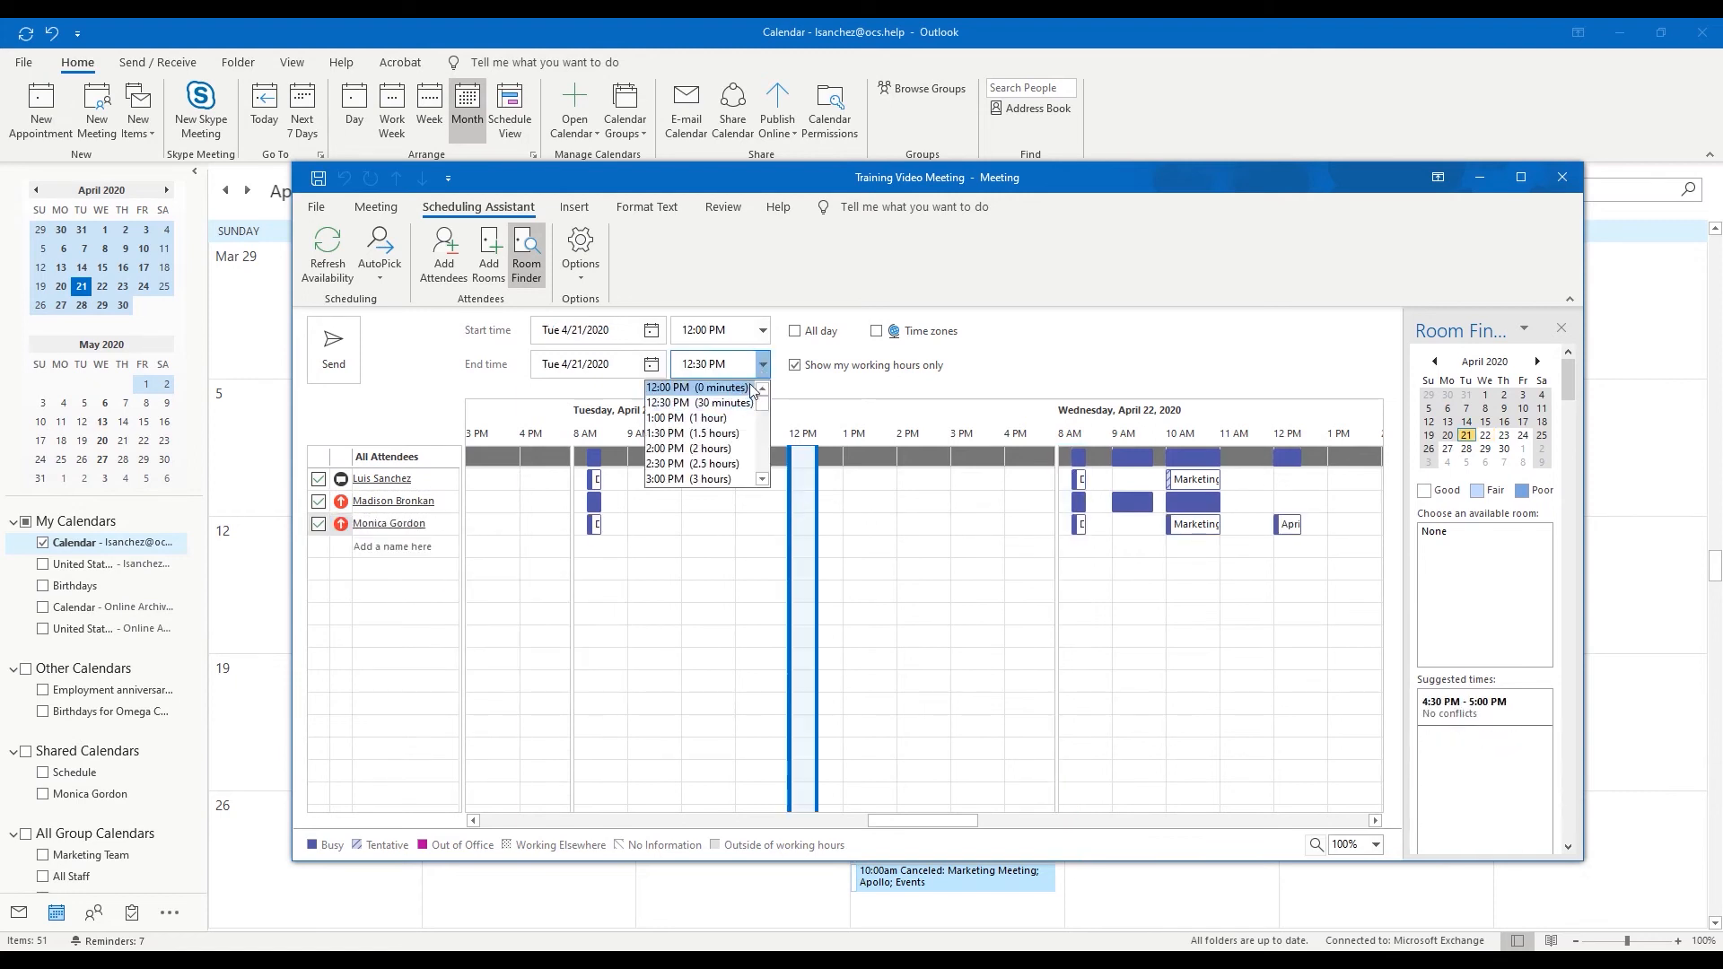
click(763, 364)
click(763, 365)
click(691, 434)
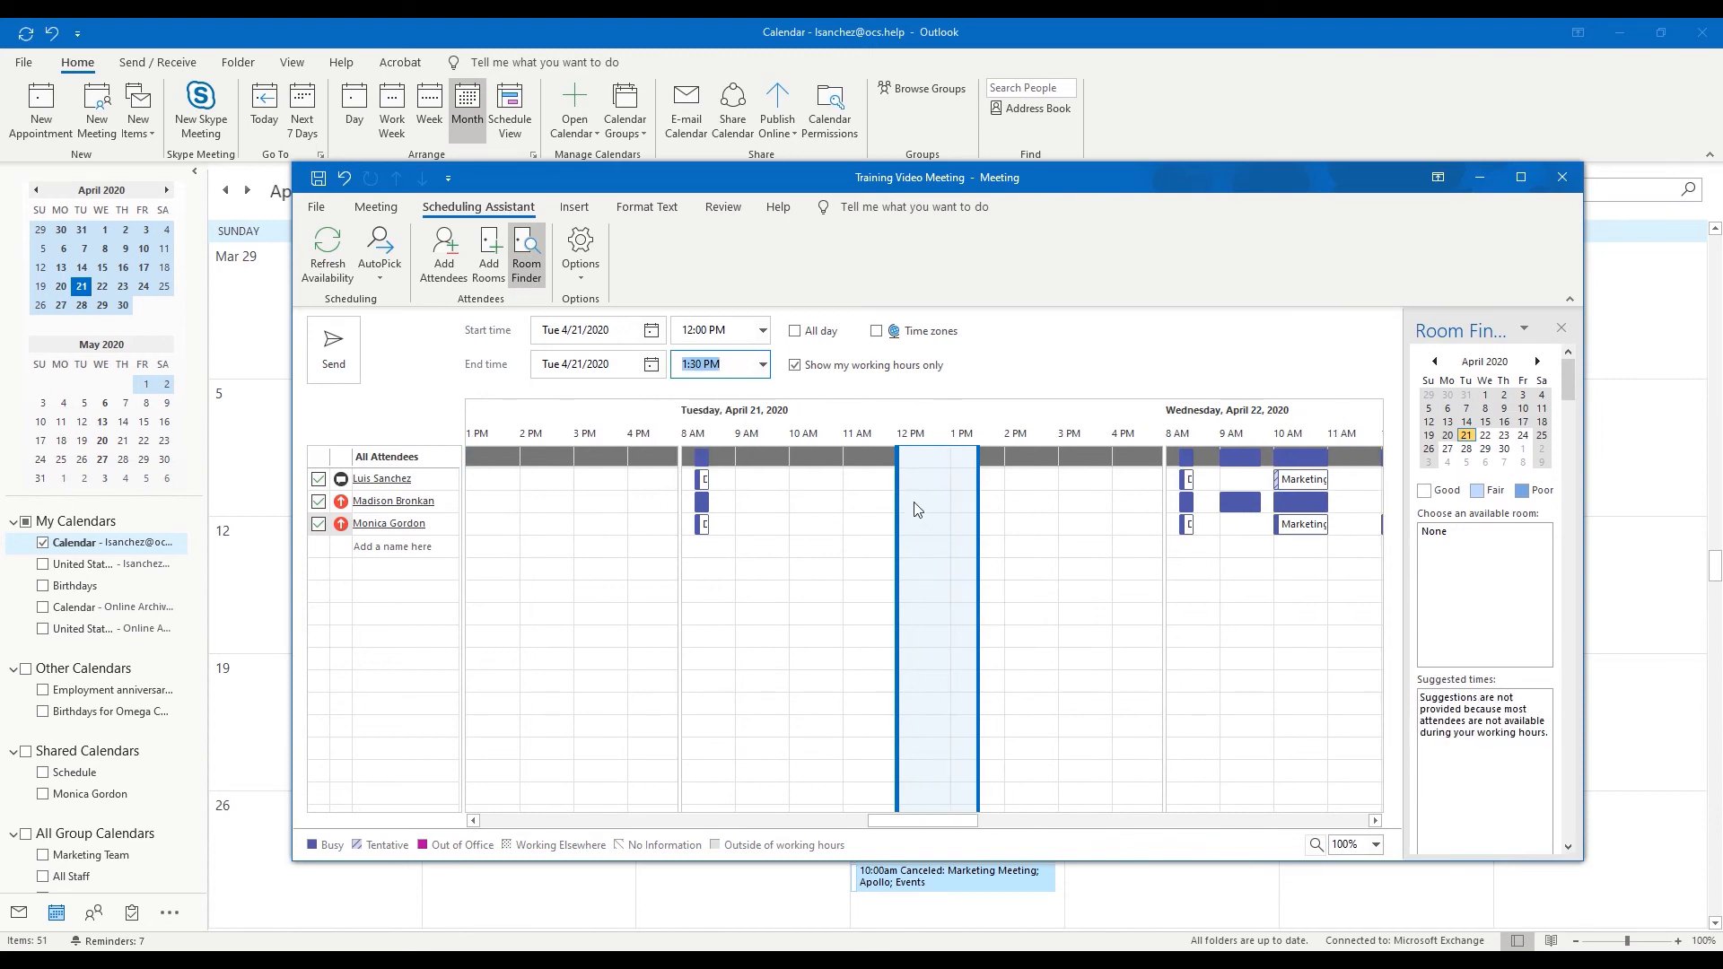
click(375, 206)
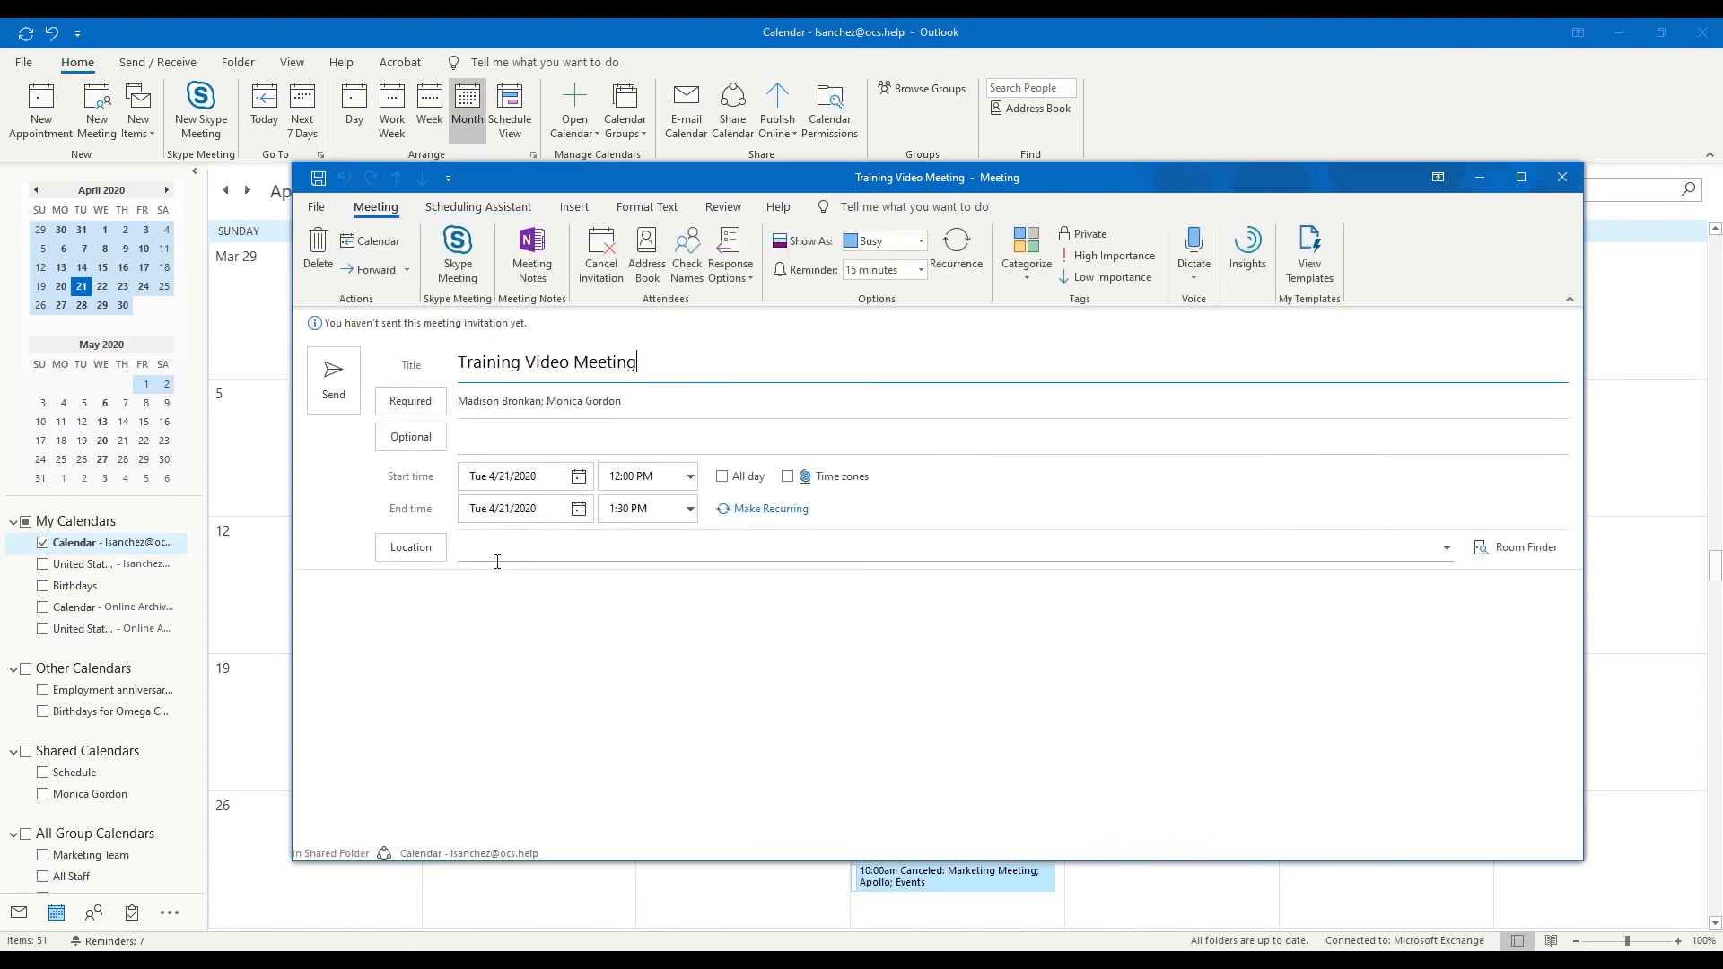